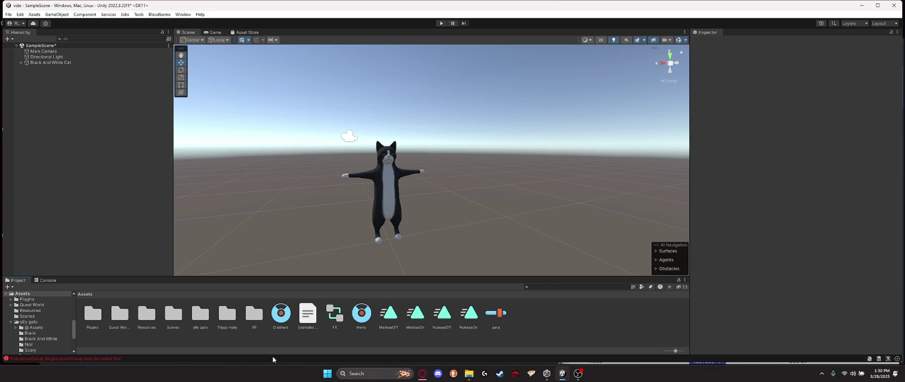
Step: Bring the browser forward on the Unity download page
right_click_drag(555, 168, 528, 209)
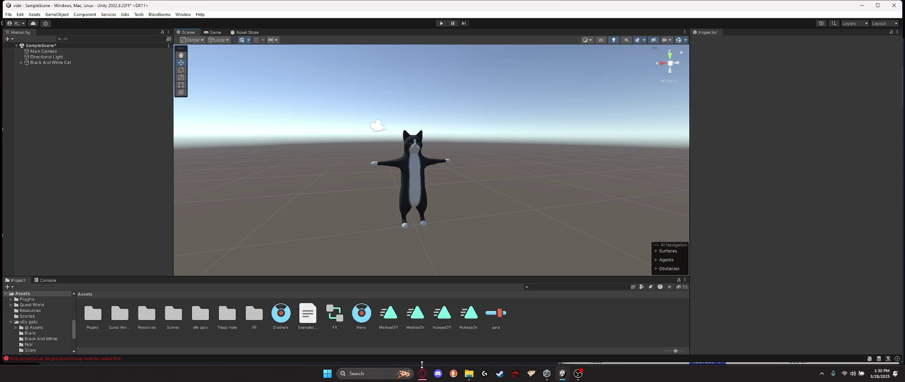
mouse_move(424, 369)
left_click(423, 373)
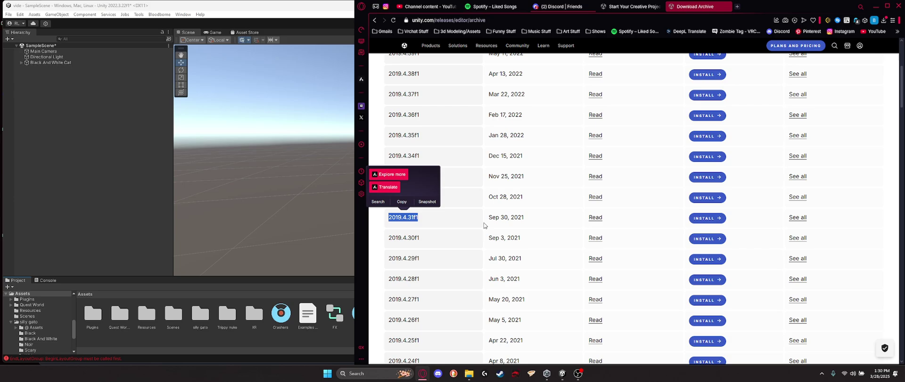
left_click(484, 225)
left_click(632, 7)
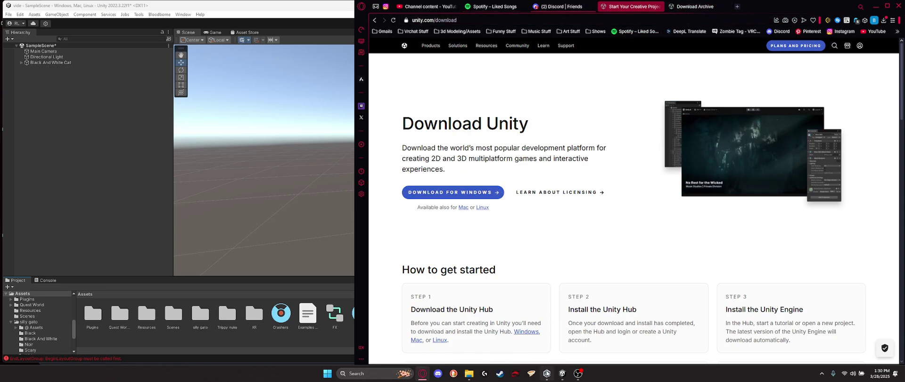
Step: Show Unity Hub's installed editors, 2022.3.22f1 and 2019.4.31f1, beside the download archive
left_click(547, 374)
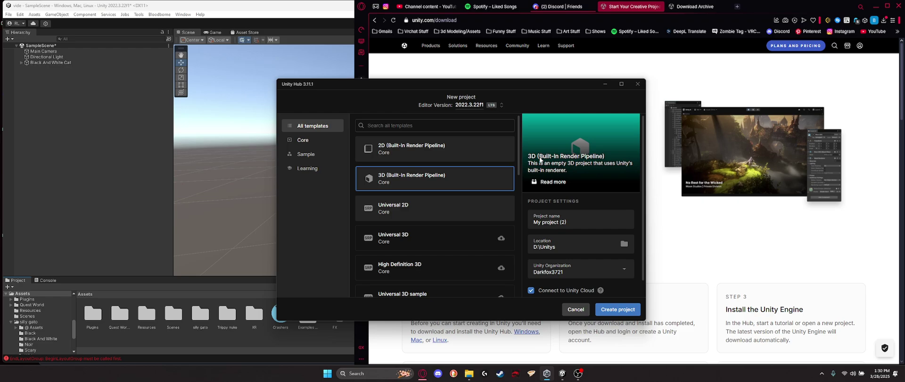
left_click(576, 310)
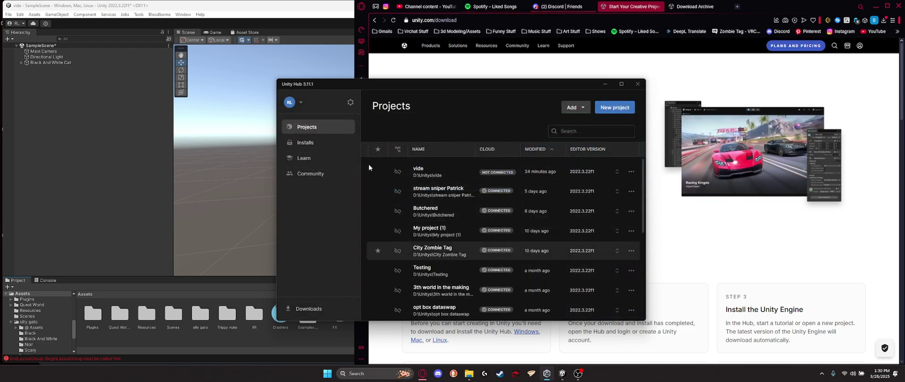
left_click(316, 143)
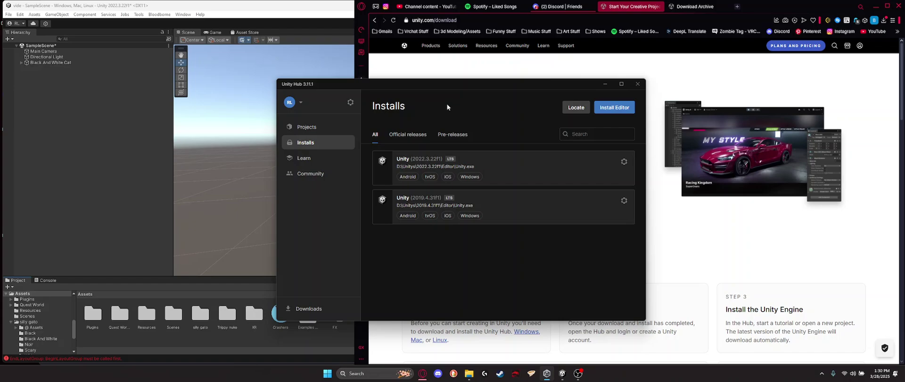
left_click_drag(445, 84, 205, 67)
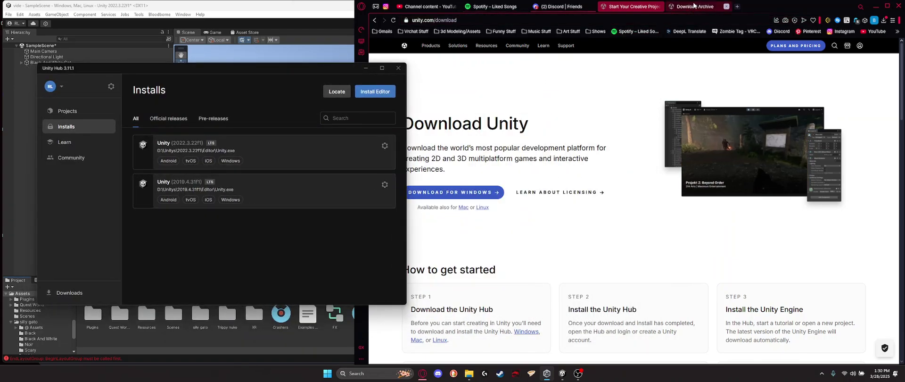
left_click(694, 6)
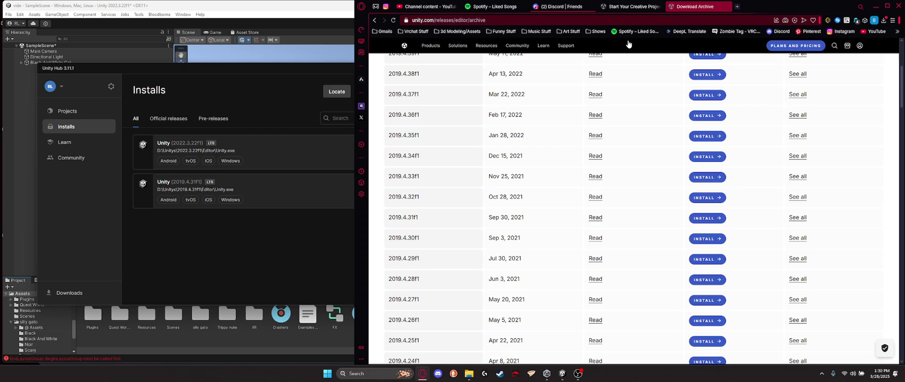
Step: Browse the 2019.4 download archive and select the 2019.4.31f1 version number
scroll(448, 162, "up", 4)
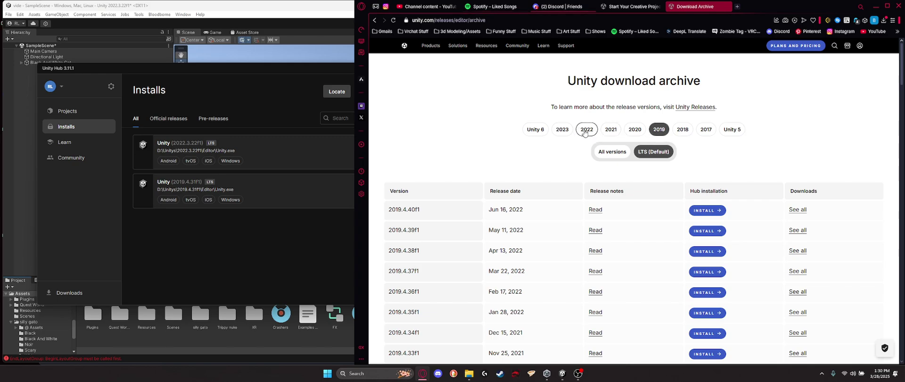
scroll(585, 179, "down", 7)
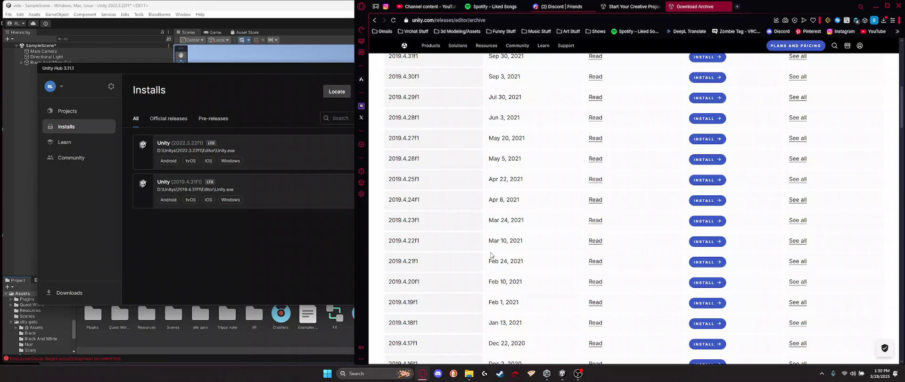
scroll(417, 219, "up", 3)
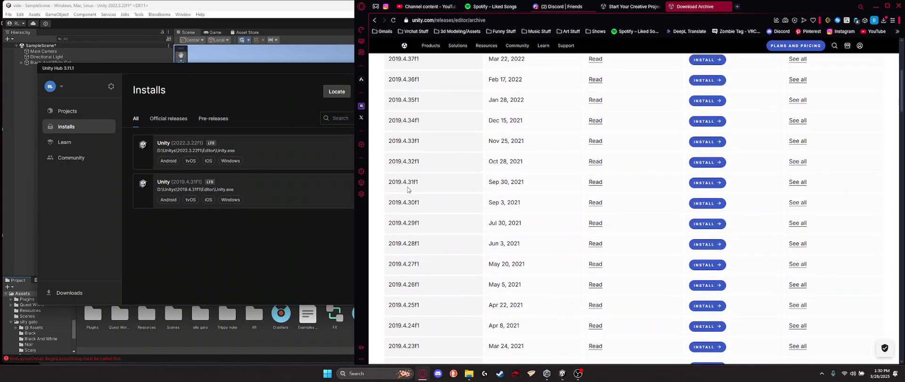
double_click(406, 184)
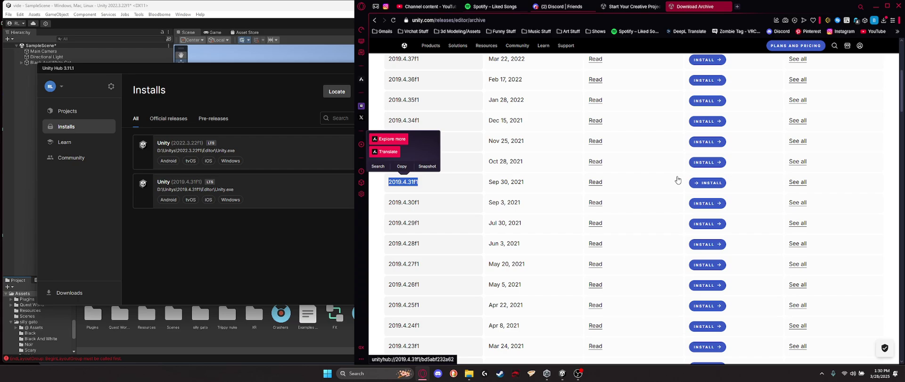
scroll(628, 106, "up", 5)
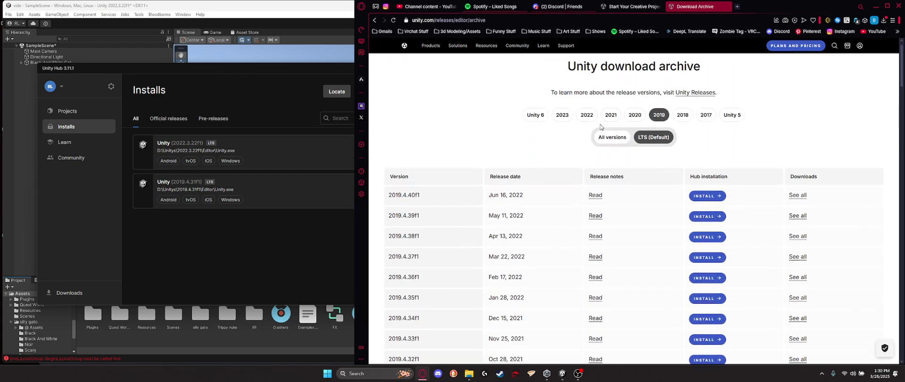
Step: Filter the archive to 2022 releases, then maximize the Unity editor window
left_click(251, 112)
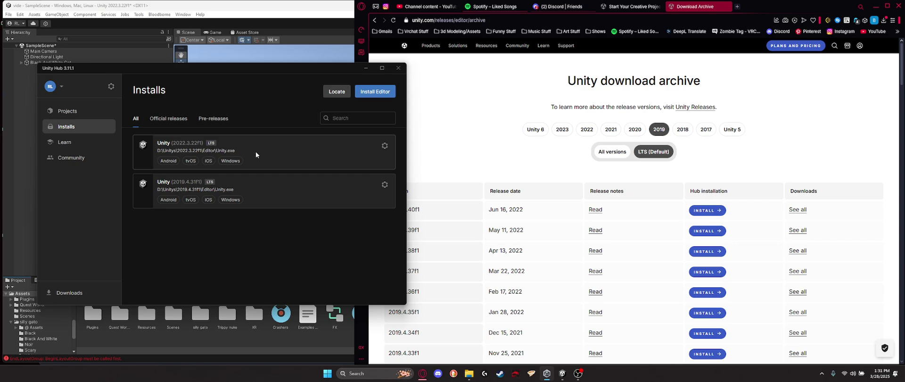
left_click(580, 136)
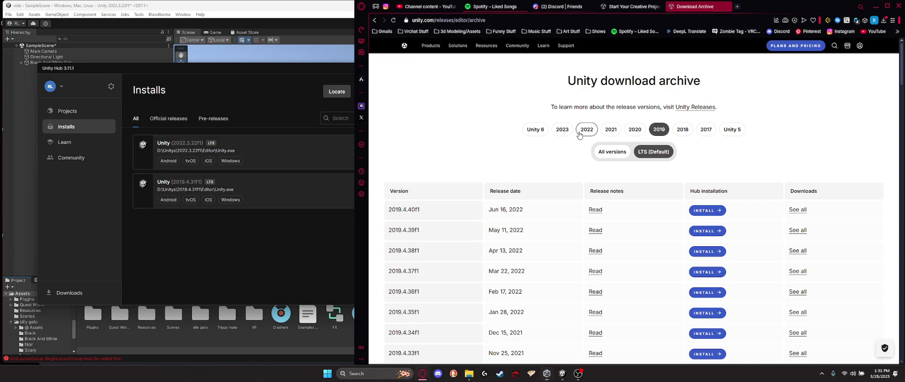
left_click(580, 128)
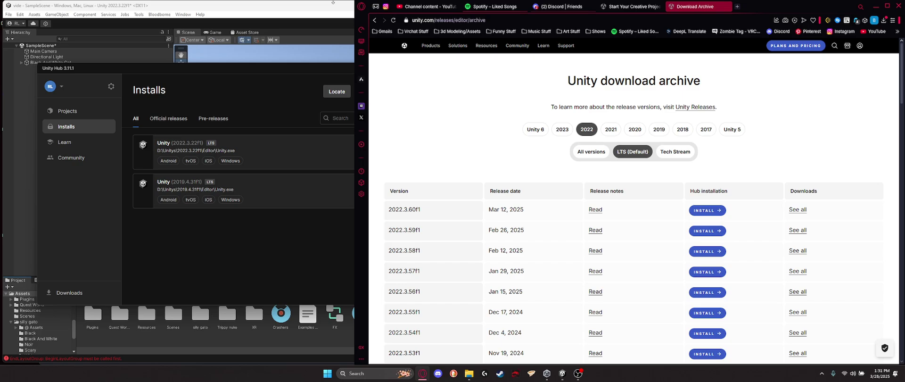
double_click(333, 11)
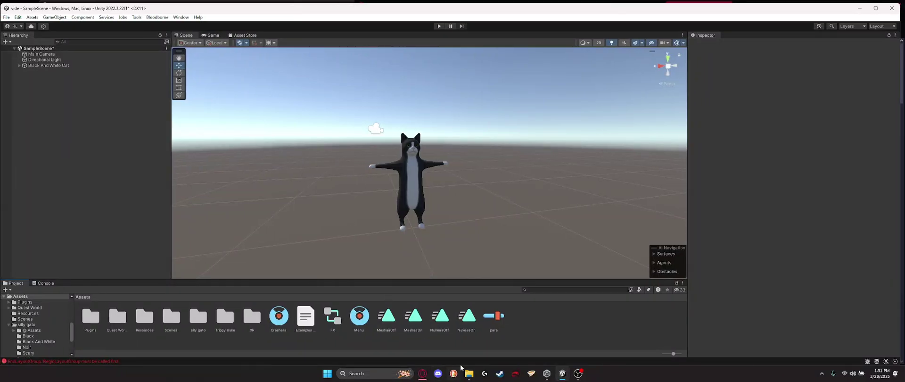
Step: Bring the browser forward and switch to Discord
mouse_move(468, 373)
left_click(490, 347)
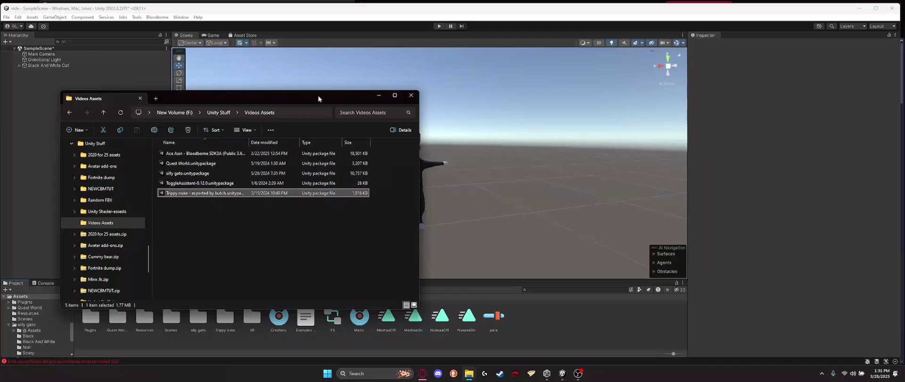
left_click(423, 373)
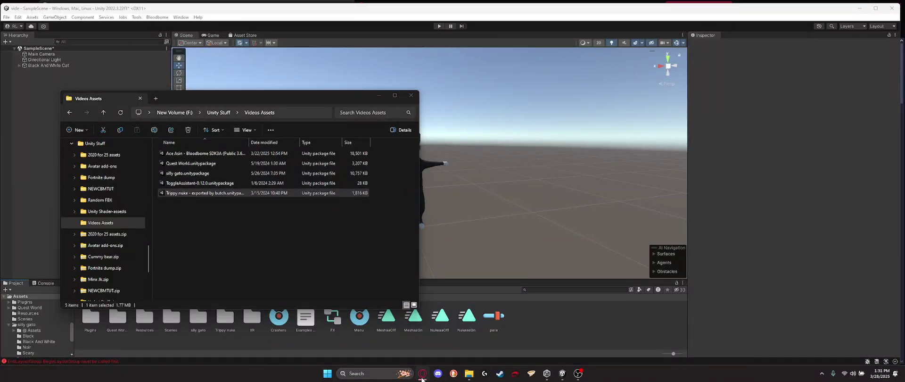
left_click(553, 8)
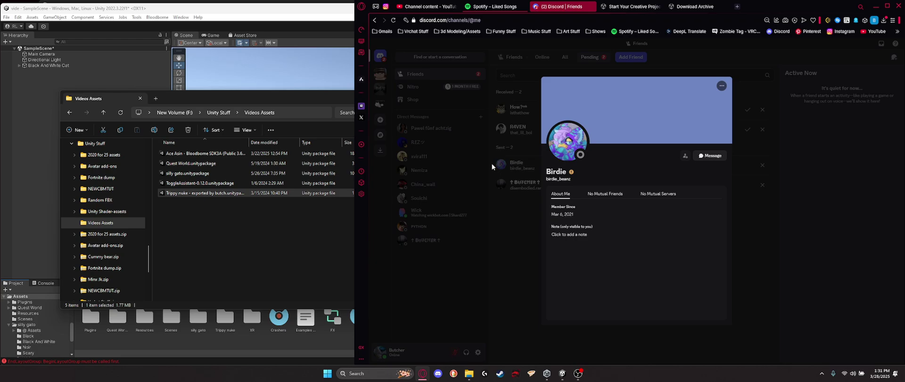
Step: Open the BSA server's #tutorials channel and expand then collapse Random Audios
left_click(386, 108)
left_click(386, 109)
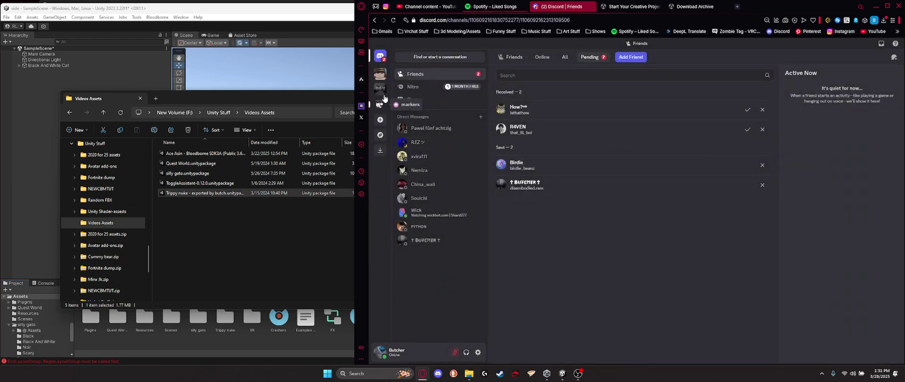
left_click(383, 97)
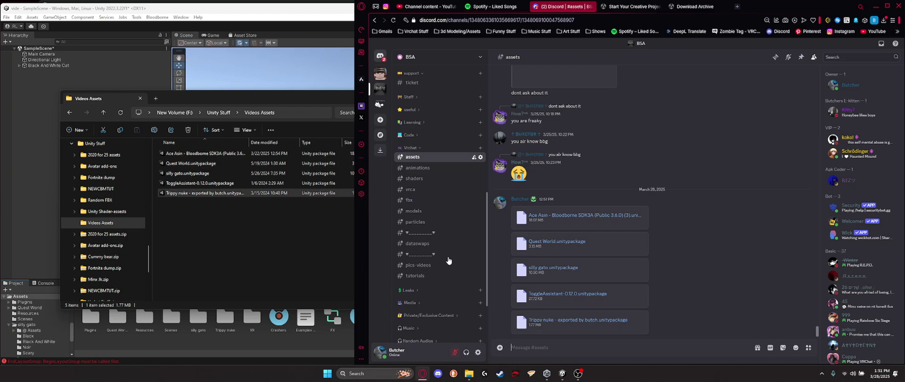
left_click(441, 278)
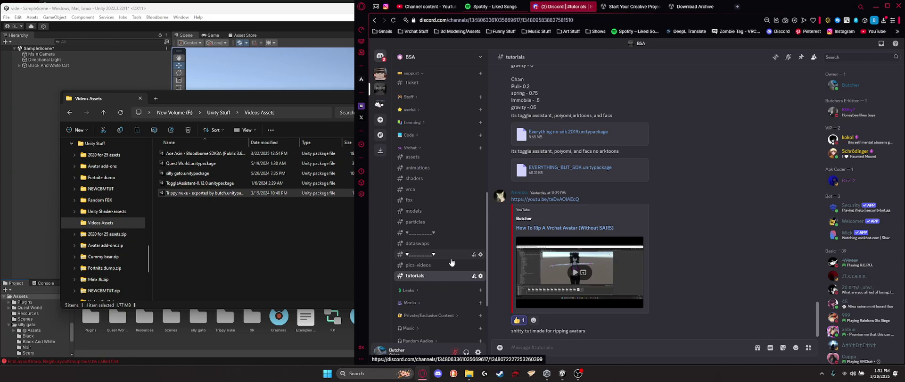
scroll(449, 278, "down", 1)
scroll(450, 279, "down", 2)
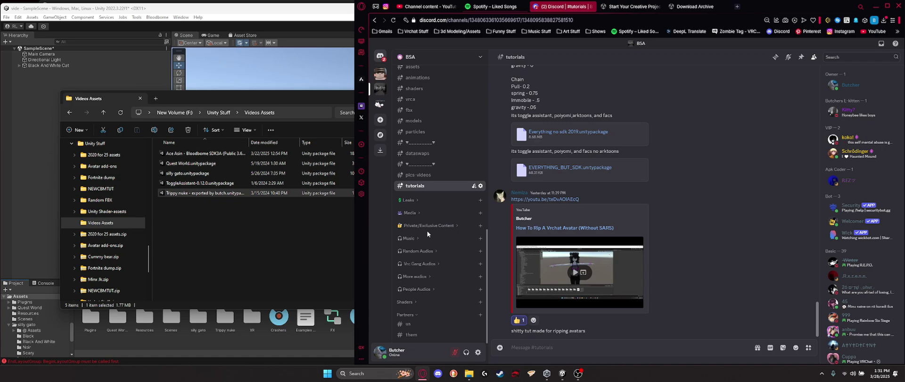
left_click(414, 253)
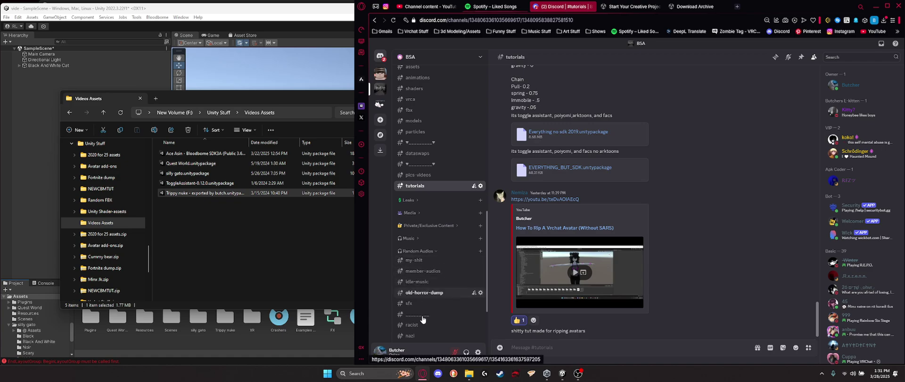
left_click(415, 253)
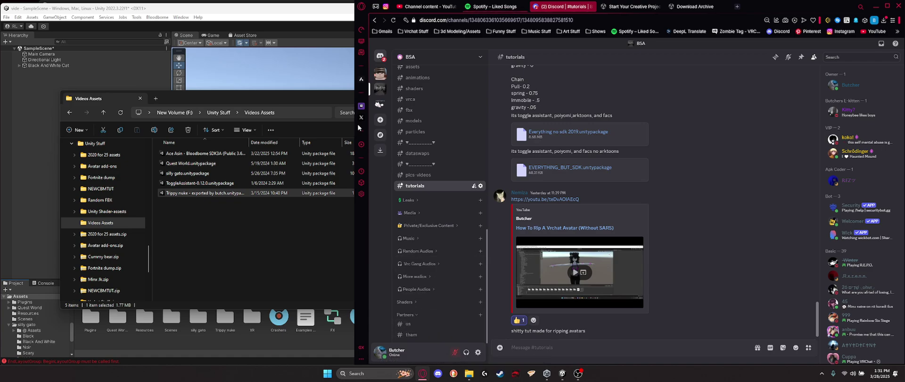
left_click(240, 292)
Step: Minimize OBS and maximize the Unity editor window
key("alt+Tab")
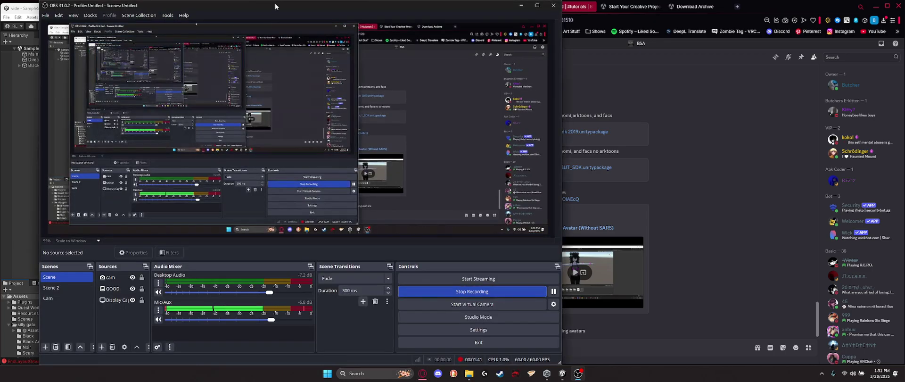
left_click(522, 5)
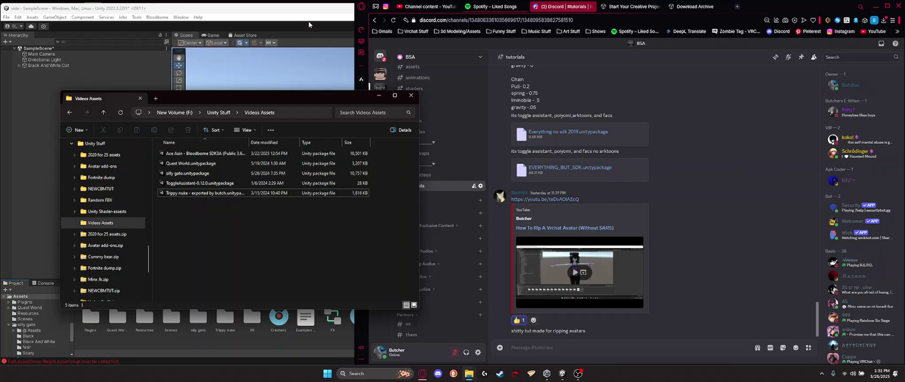
double_click(321, 13)
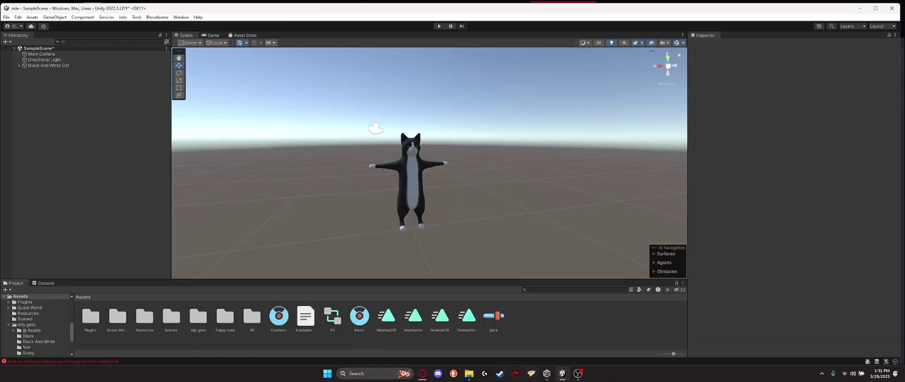
Step: Select the Bloodborne SDK package in Videos Assets, then put Unity back in front
mouse_move(472, 375)
left_click(509, 333)
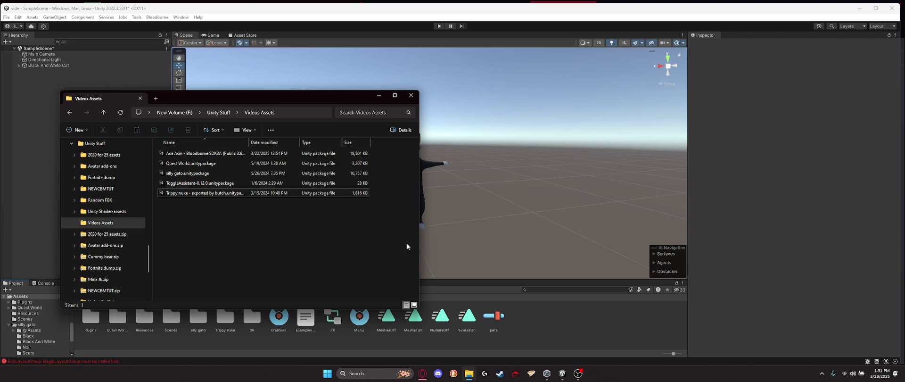
left_click_drag(371, 258, 158, 143)
left_click(213, 153)
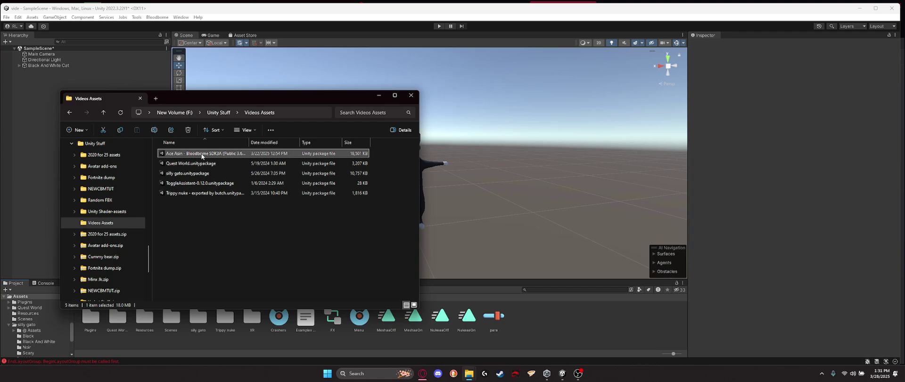
left_click_drag(244, 98, 257, 64)
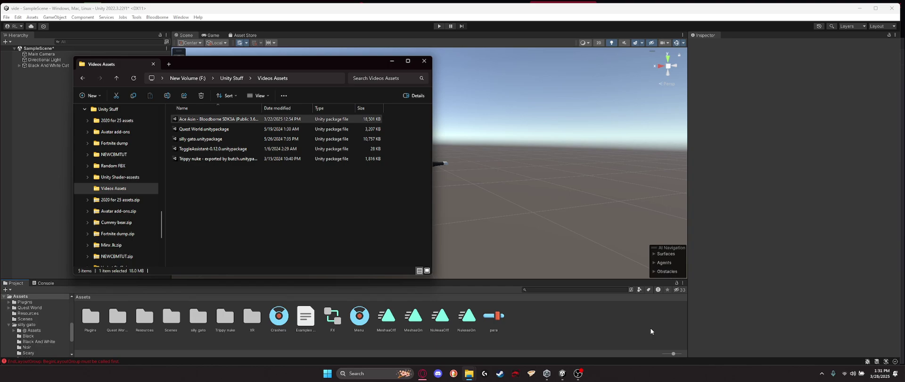
left_click(625, 309)
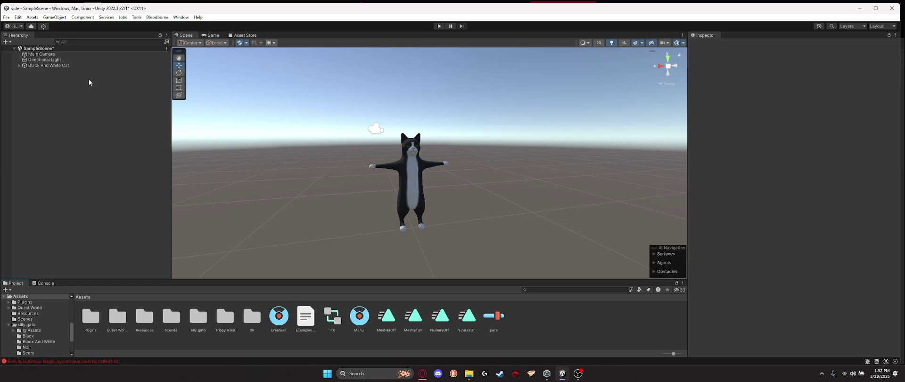
Step: Delete the Black And White Cat from the scene and select the FX-to-para assets
right_click(37, 65)
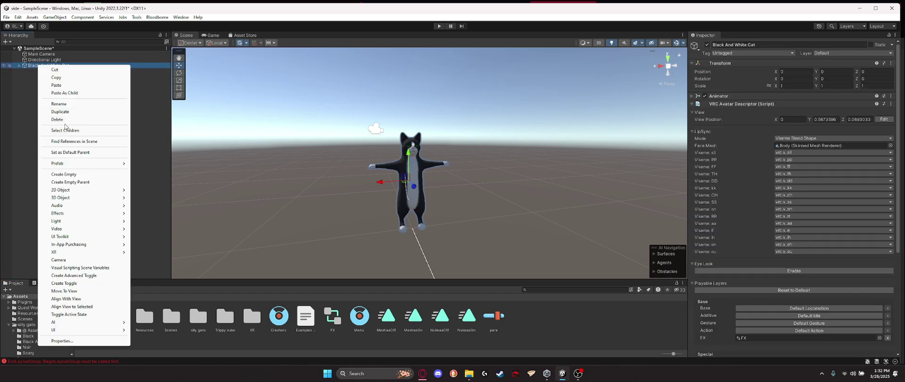
left_click(71, 121)
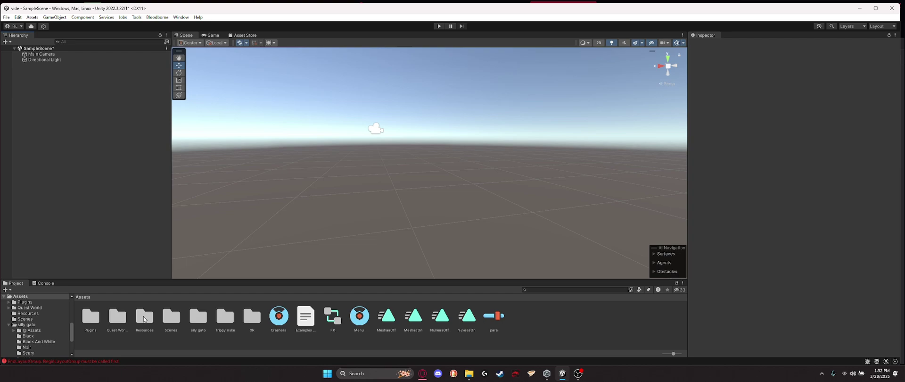
left_click(360, 316)
left_click_drag(516, 309, 327, 325)
right_click(491, 318)
left_click(508, 113)
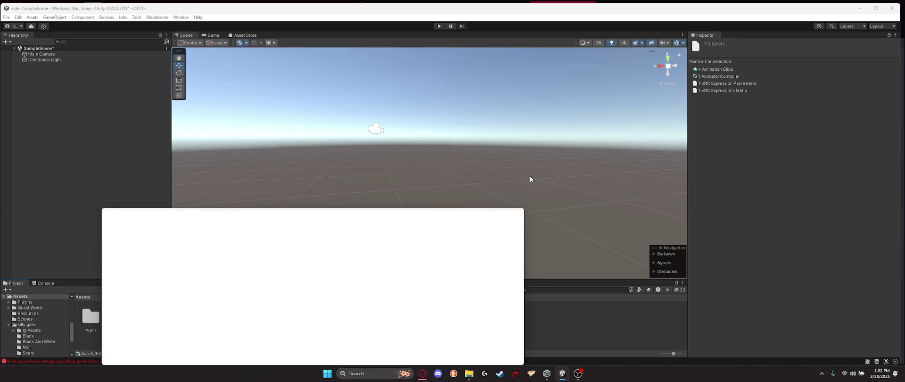
left_click(521, 211)
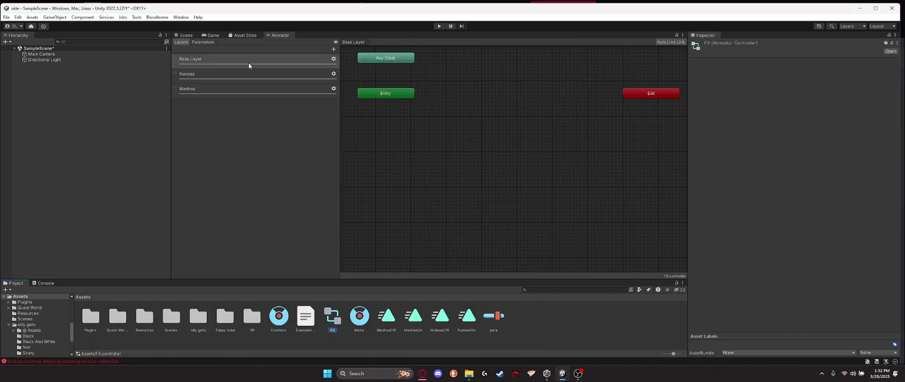
left_click(186, 34)
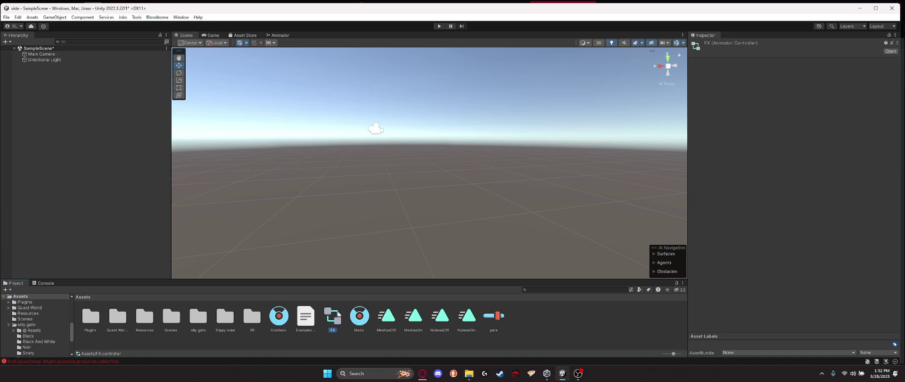
Step: Delete the seven FX-to-para assets and the Crashers menu asset from Assets
left_click(495, 318, "shift")
right_click(489, 323)
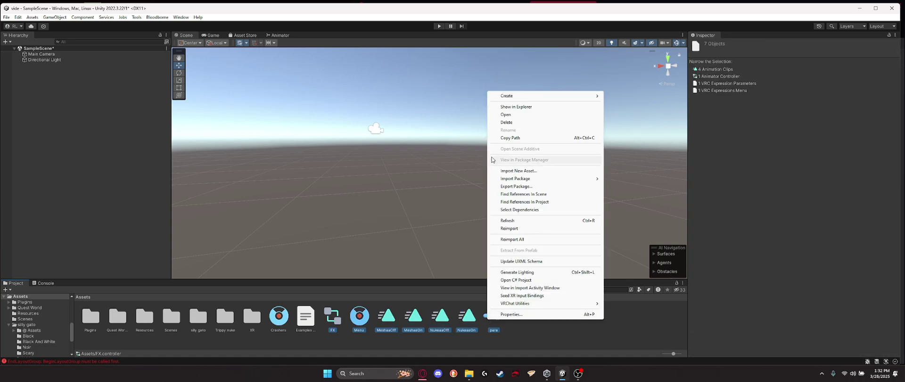
left_click(506, 123)
left_click(470, 208)
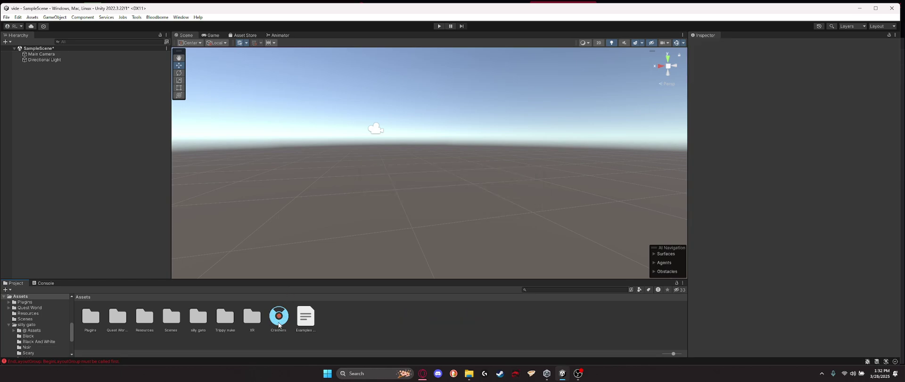
left_click(283, 313)
right_click(285, 312)
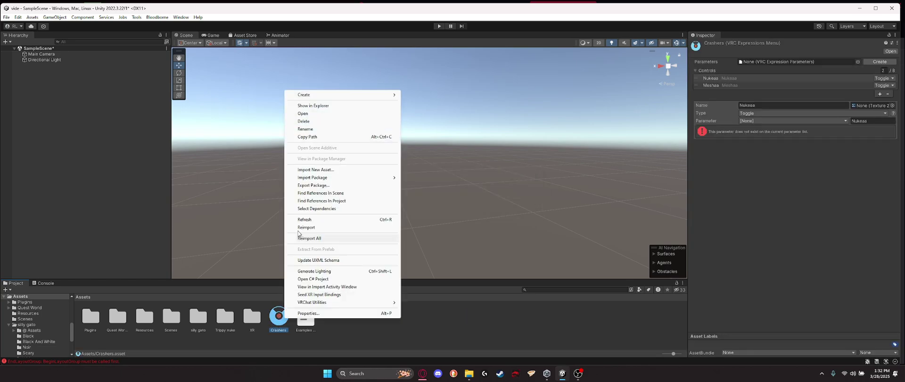
left_click(304, 122)
left_click(458, 204)
Step: Bring up the Videos Assets folder and select the Quest World package
mouse_move(469, 373)
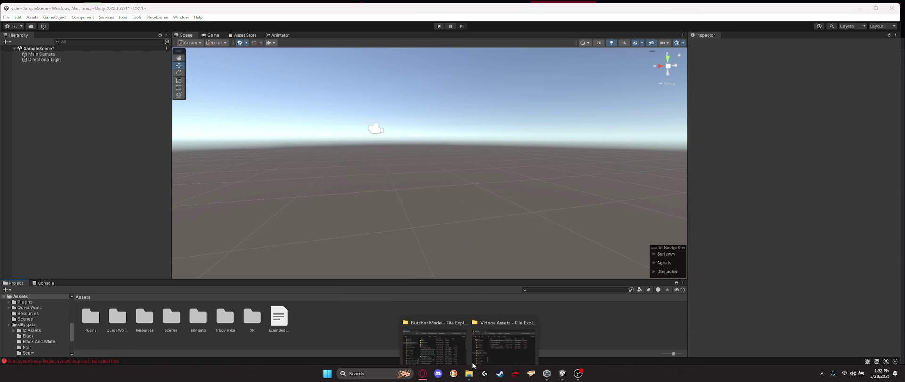
left_click(484, 343)
left_click(227, 130)
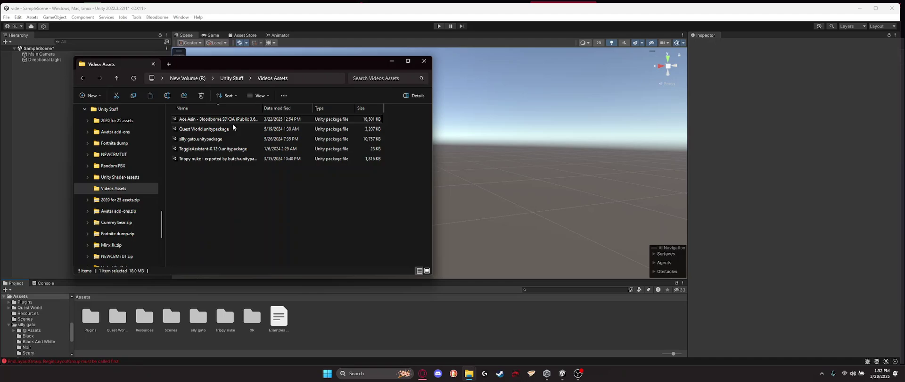
Step: Check the Quest World, silly gato, ToggleAssistant and Trippy nuke packages, then return to Unity
left_click(204, 131)
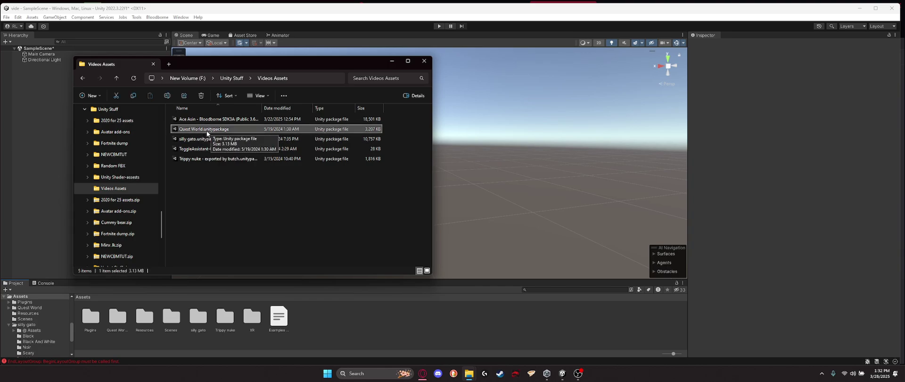
left_click(196, 140)
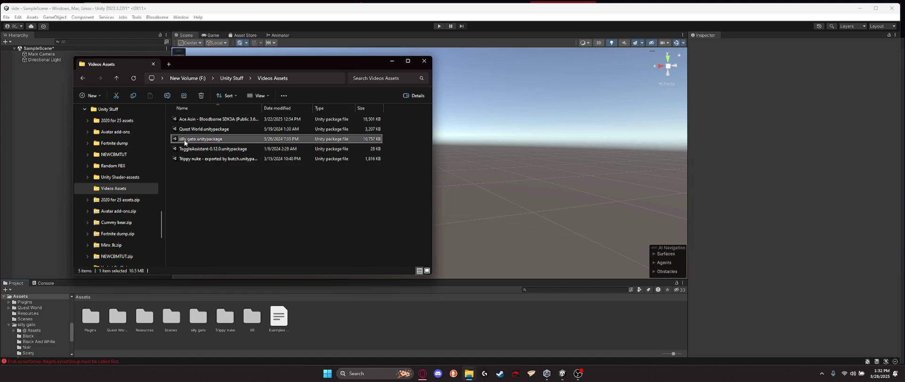
left_click(192, 149)
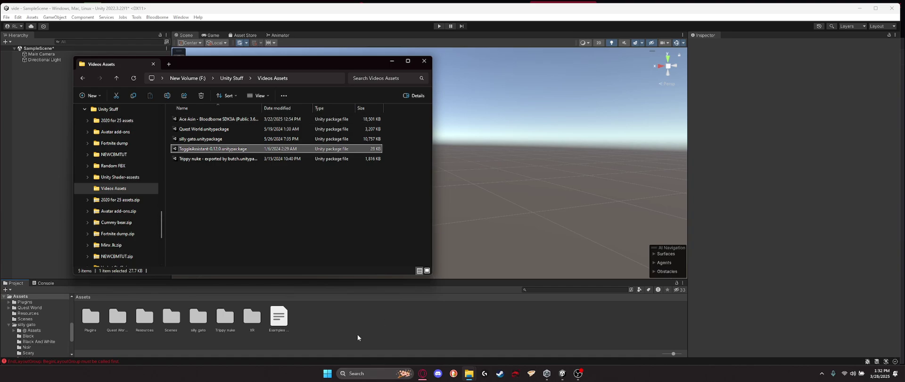
left_click(326, 160)
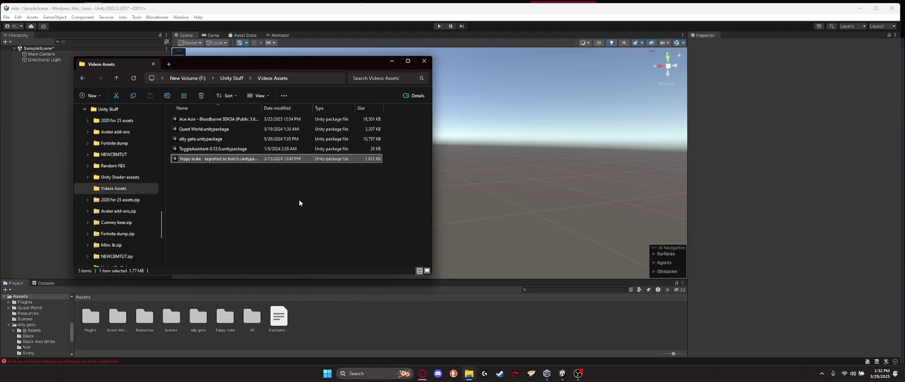
left_click(333, 322)
Step: Drag the Black And White prefab from Assets/silly gato/Black And White into the scene
left_click(199, 320)
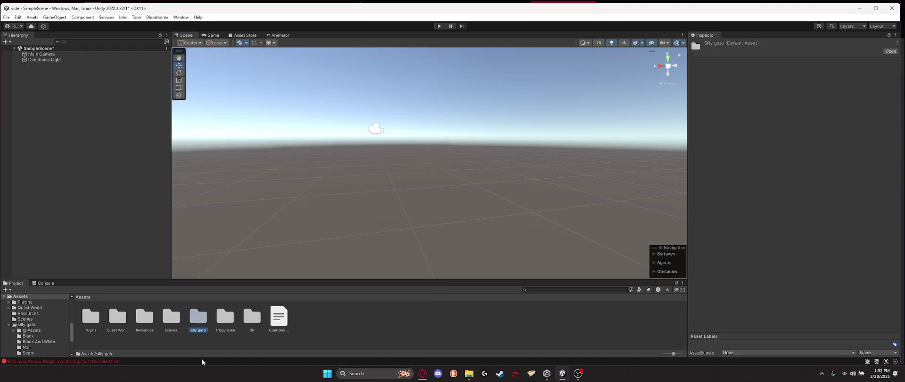
double_click(199, 323)
double_click(144, 319)
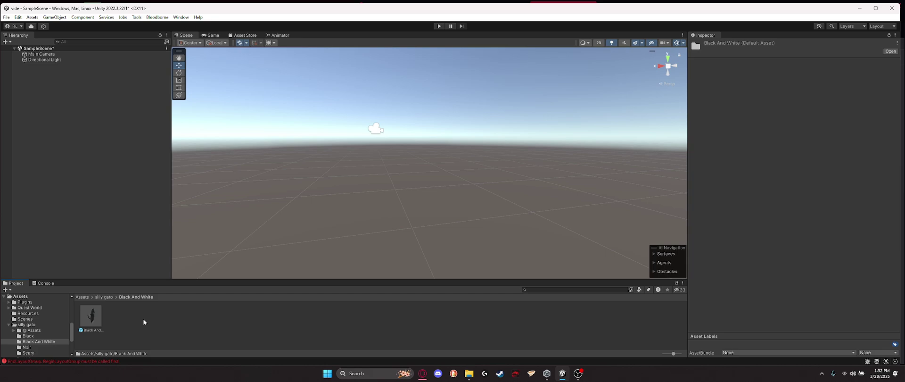
left_click_drag(91, 316, 112, 147)
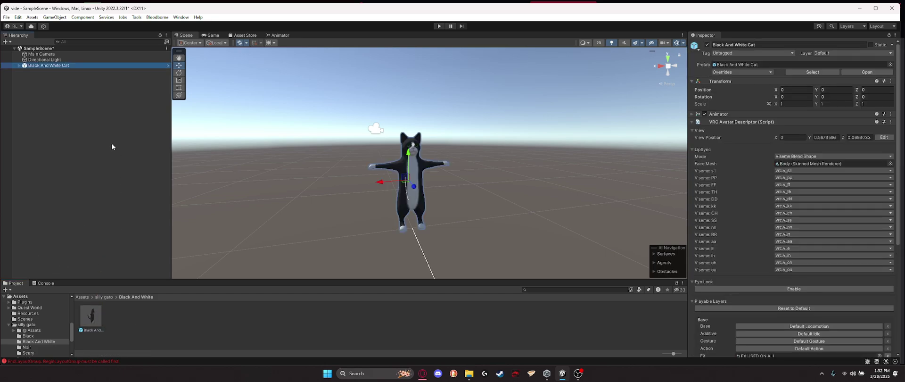
scroll(52, 332, "down", 3)
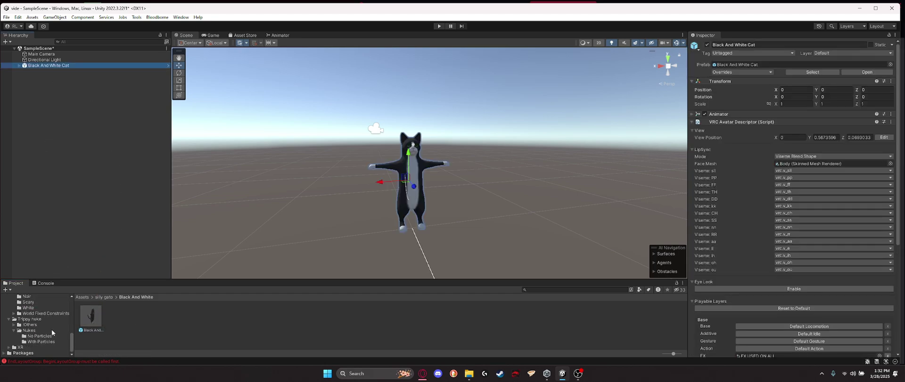
Step: Navigate the Project window back to the Assets root and orbit around the cat
left_click(422, 373)
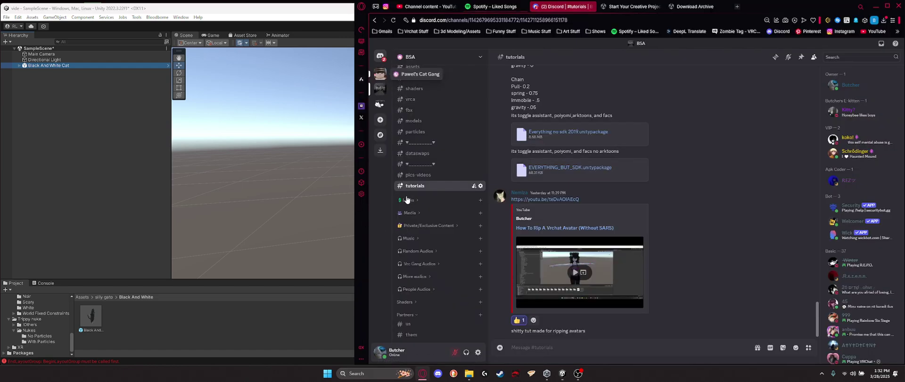
left_click(271, 249)
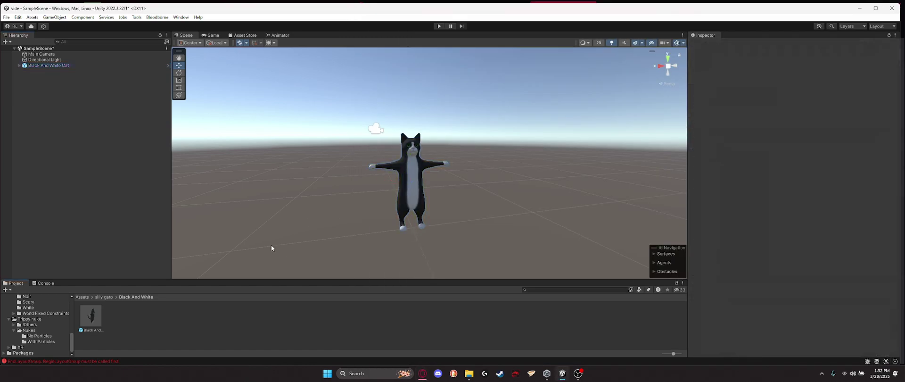
left_click(104, 297)
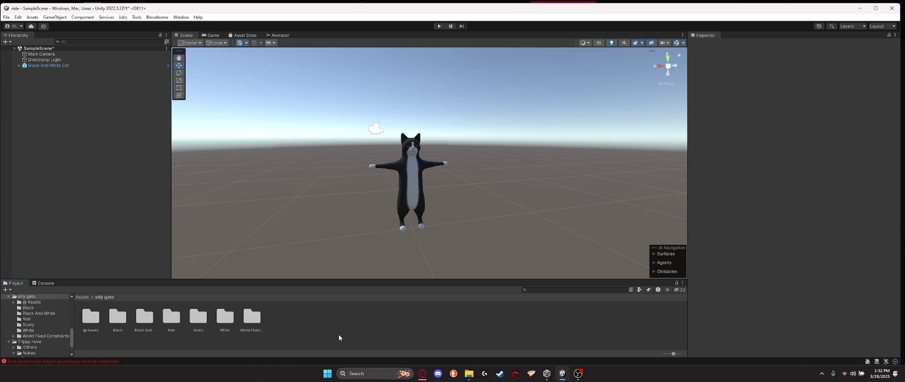
left_click(82, 297)
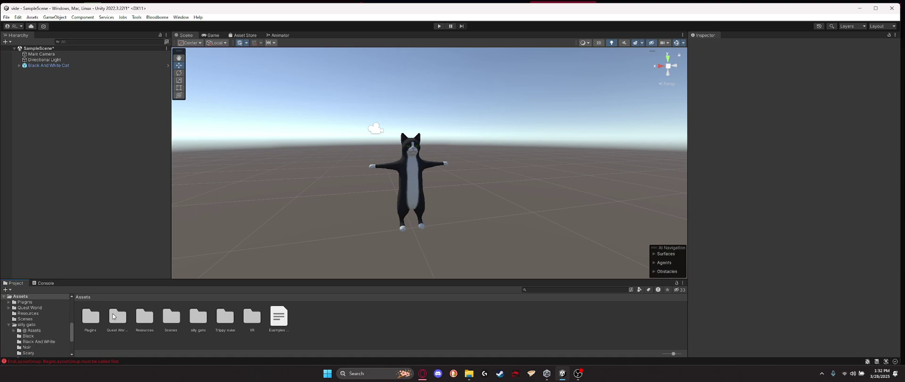
right_click_drag(310, 217, 276, 232)
scroll(276, 232, "down", 2)
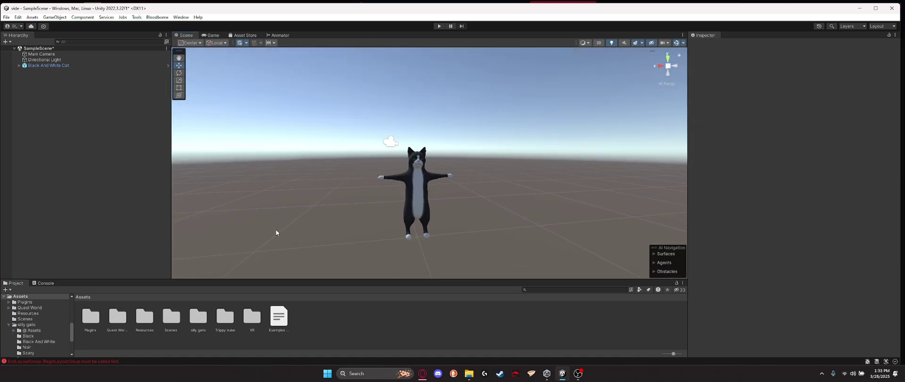
Step: Unpack the Black And White Cat prefab with Prefab > Unpack
right_click(78, 66)
mouse_move(156, 165)
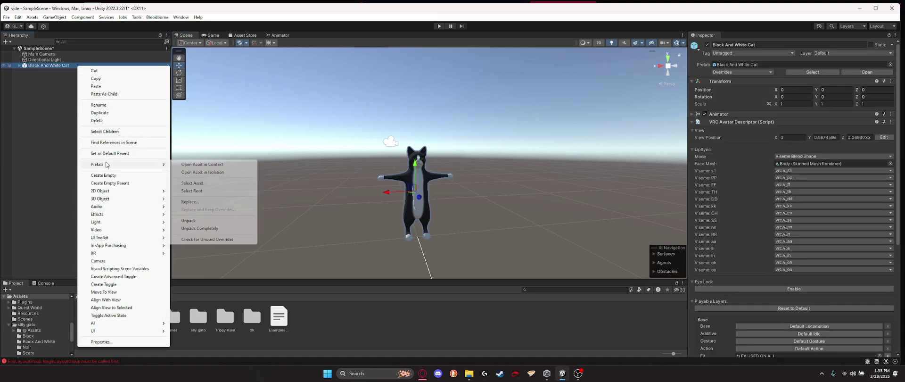
left_click(190, 221)
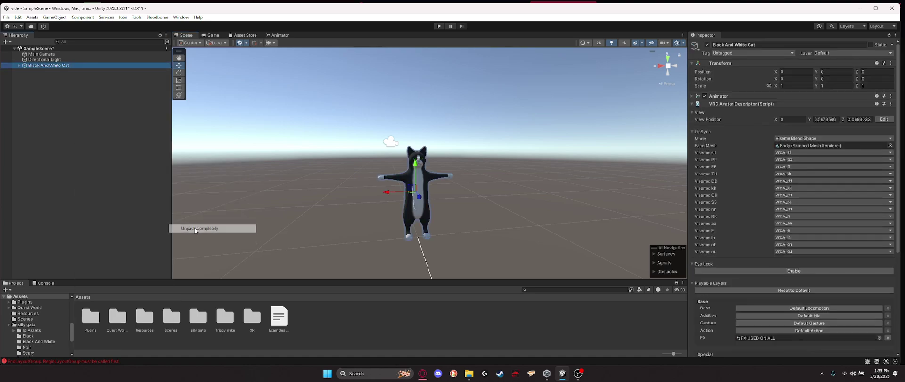
Step: Inspect the Animator settings and the VRC component list without adding anything
left_click(703, 97)
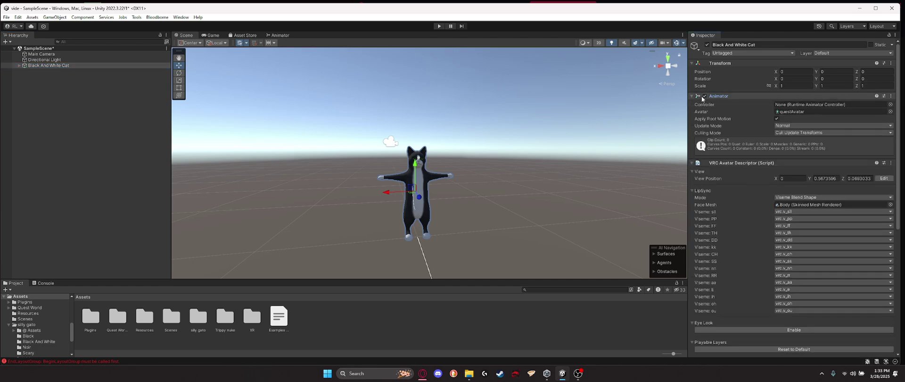
left_click(702, 96)
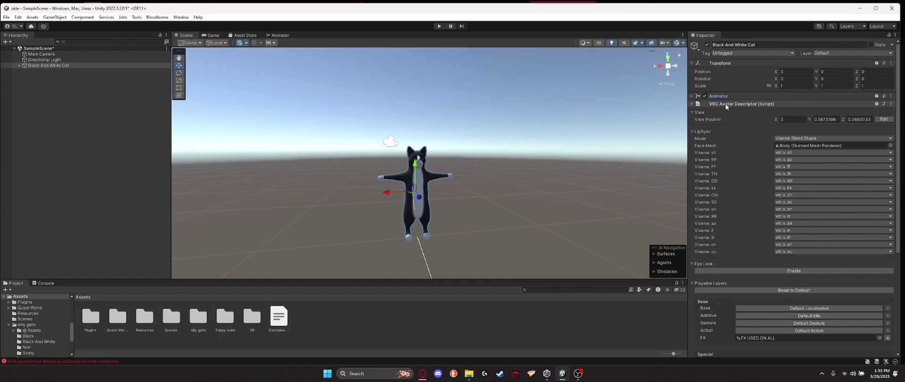
scroll(731, 107, "down", 5)
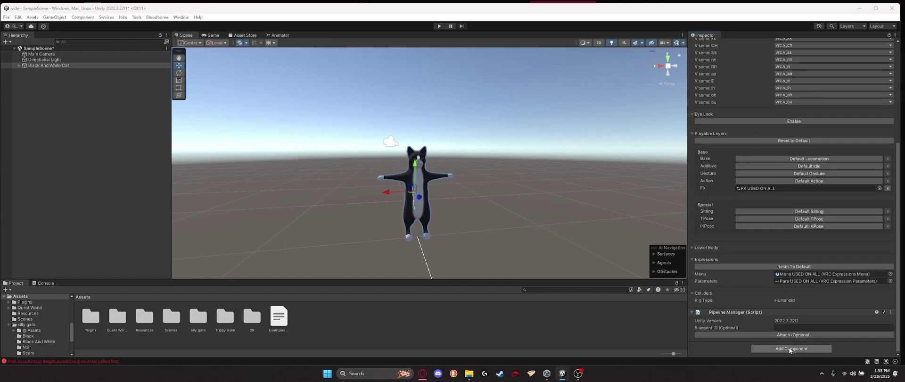
left_click(786, 345)
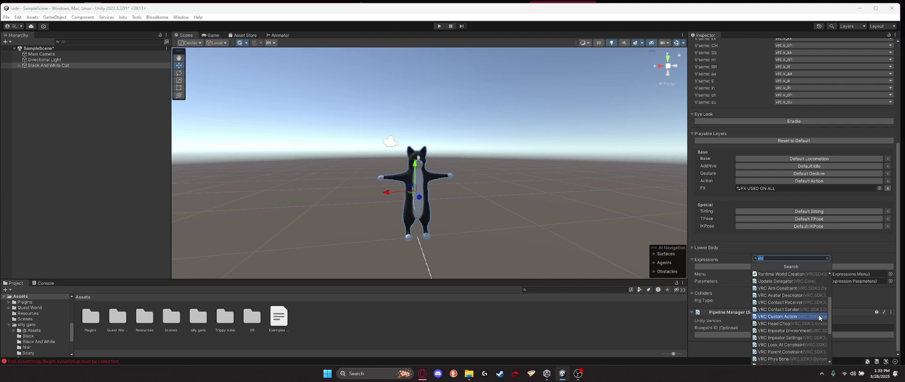
left_click(792, 296)
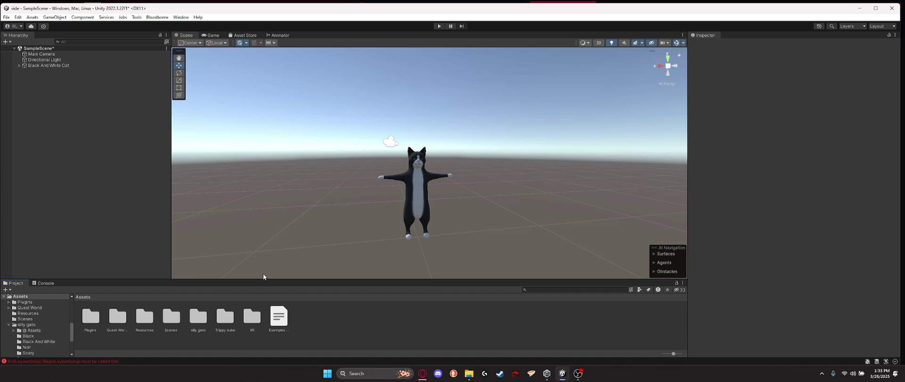
Step: Create a VRChat Expression Parameters asset named para in Assets
right_click(364, 330)
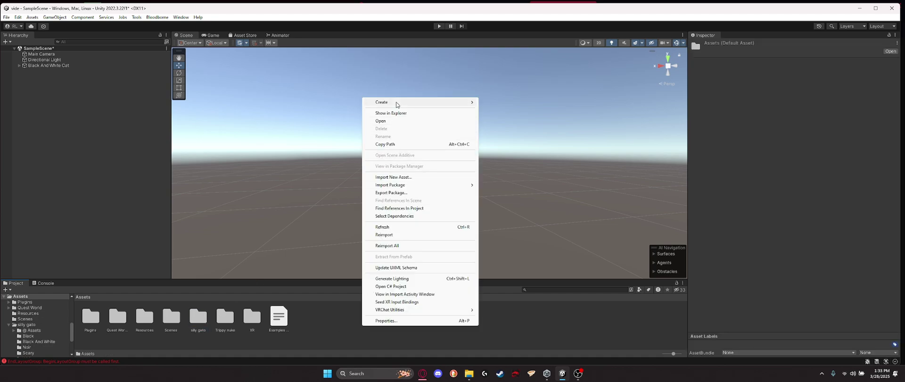
mouse_move(401, 103)
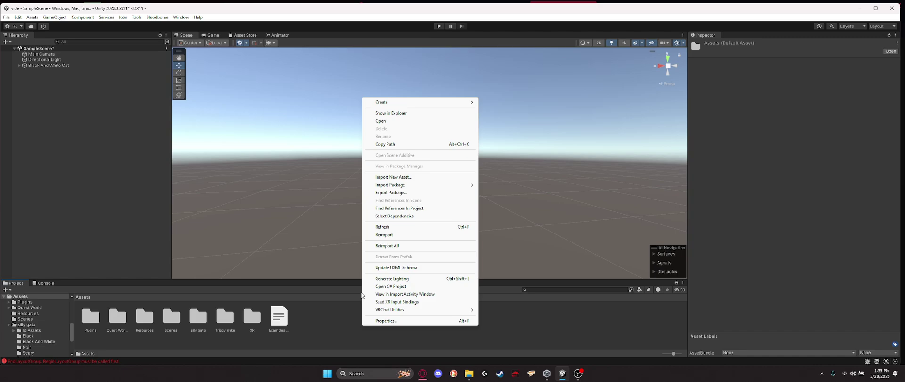
mouse_move(404, 102)
mouse_move(542, 23)
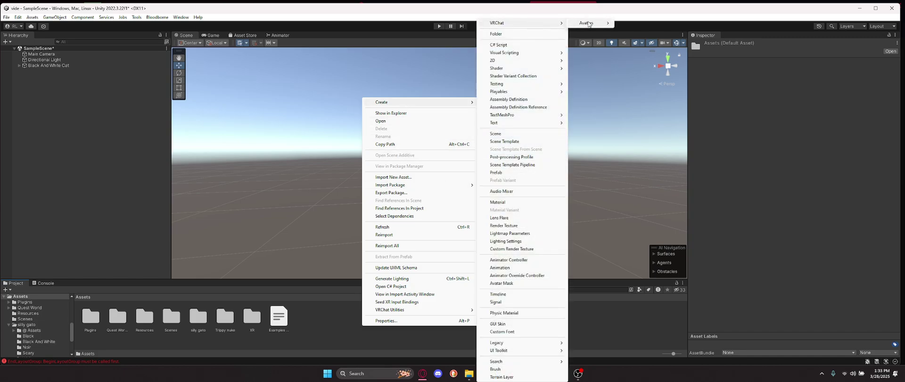
mouse_move(588, 24)
left_click(639, 25)
type("para")
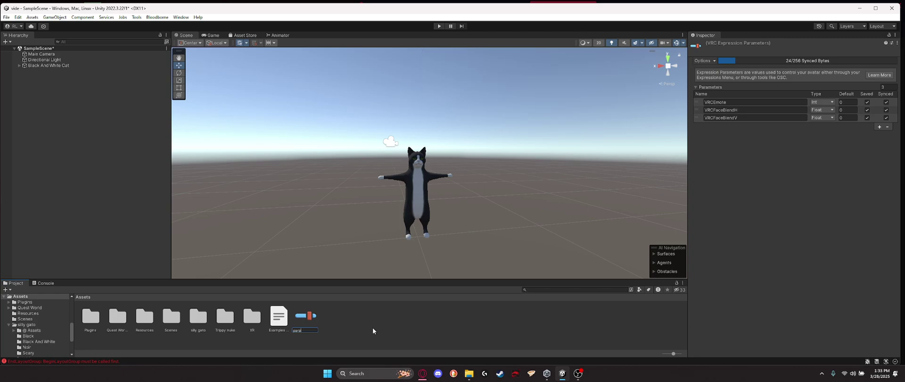
key("Return")
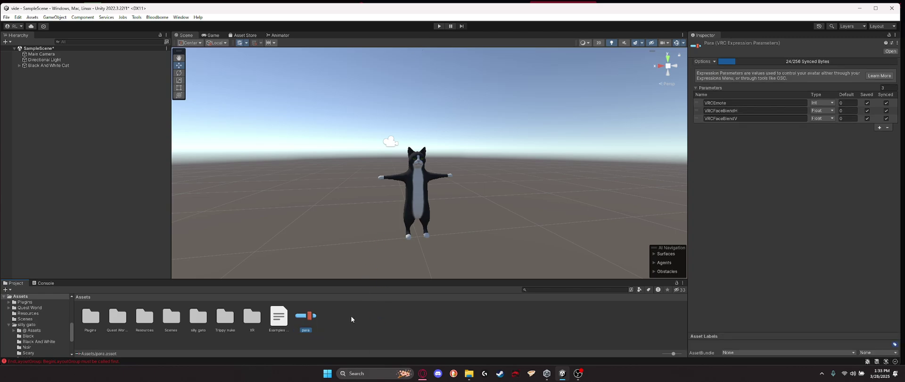
Step: Create a VRChat Expressions Menu asset named menu
right_click(351, 315)
mouse_move(376, 110)
mouse_move(479, 23)
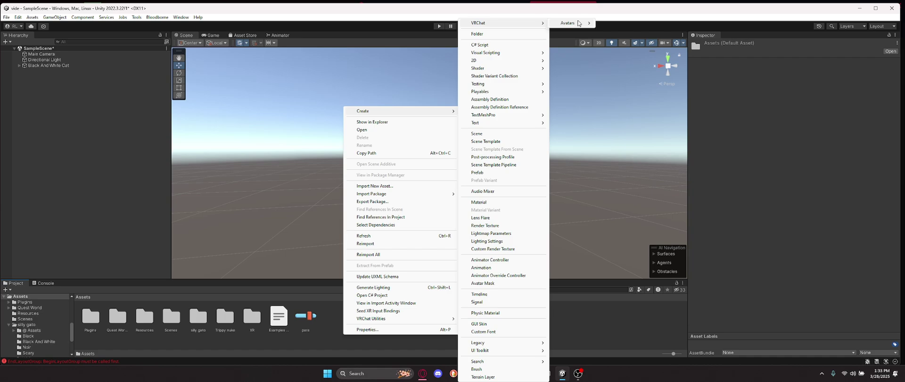
mouse_move(580, 23)
left_click(653, 31)
type("me")
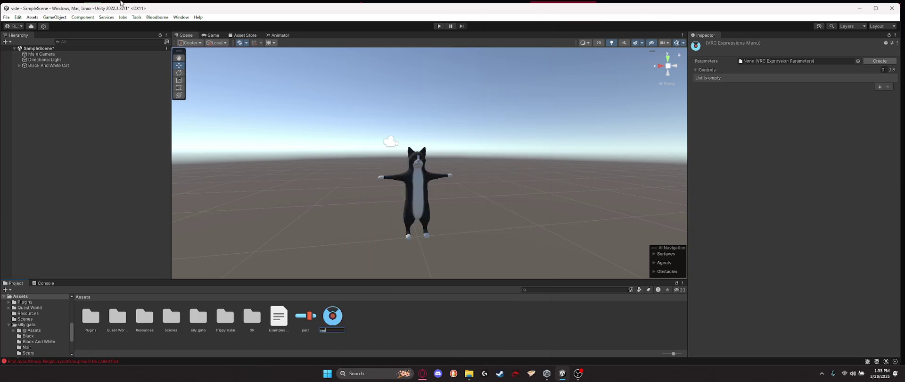
type("nu")
key("Return")
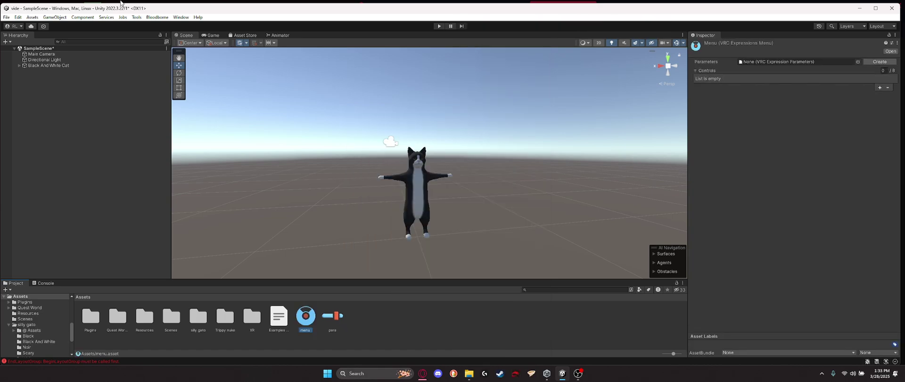
Step: Create an Animator Controller named FX, then select the menu asset
right_click(396, 321)
mouse_move(418, 97)
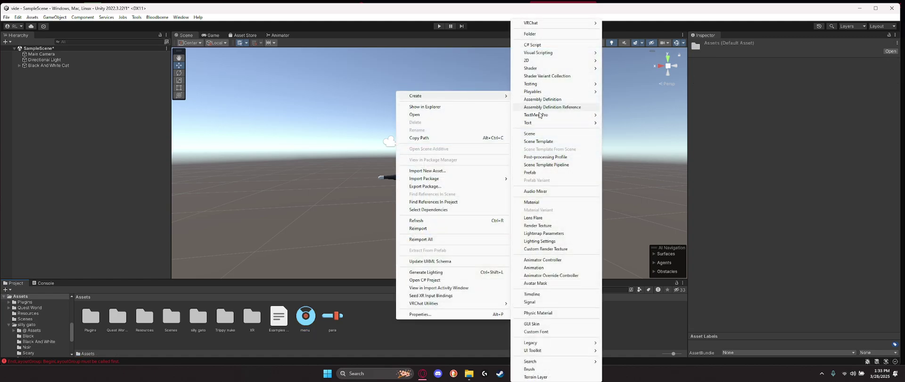
left_click(550, 260)
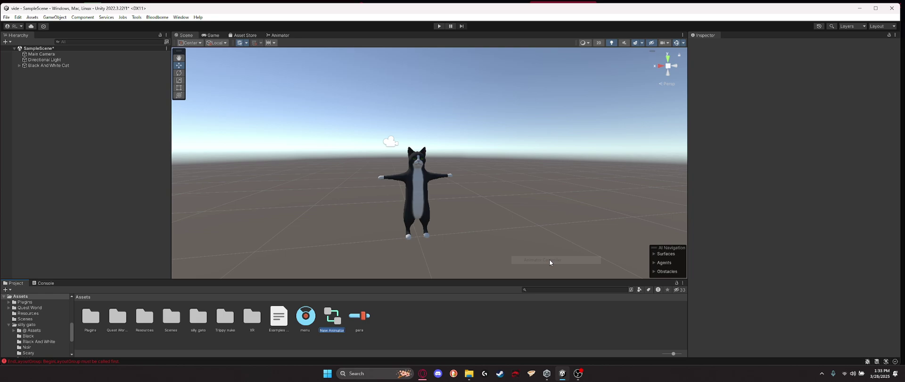
type("F")
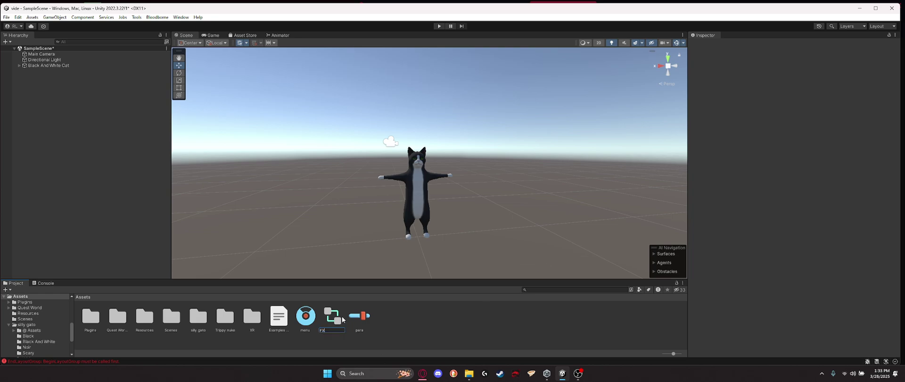
type("X")
key("Return")
left_click(346, 322)
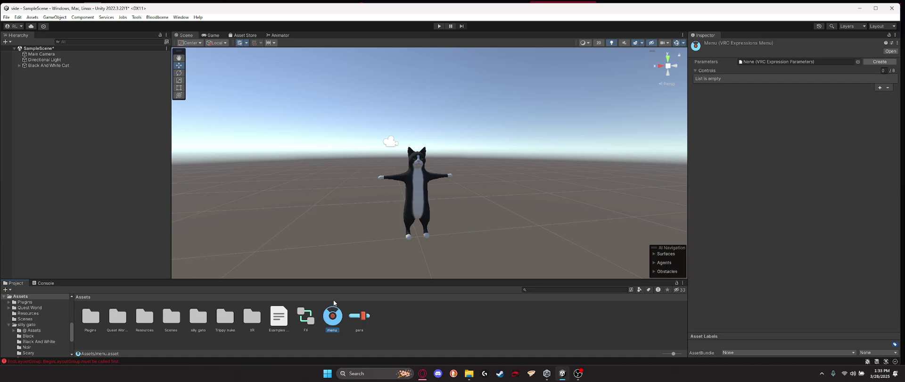
Step: Assign FX, menu and para to the cat's FX layer, Expressions Menu and Parameters
left_click(58, 67)
scroll(898, 296, "down", 6)
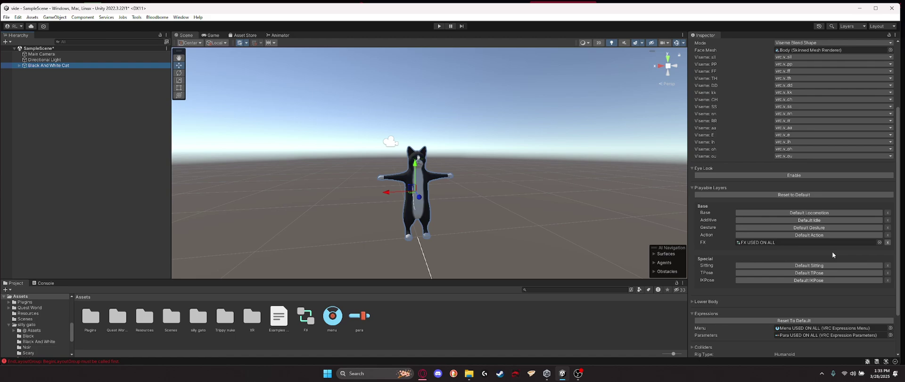
left_click_drag(310, 334, 757, 204)
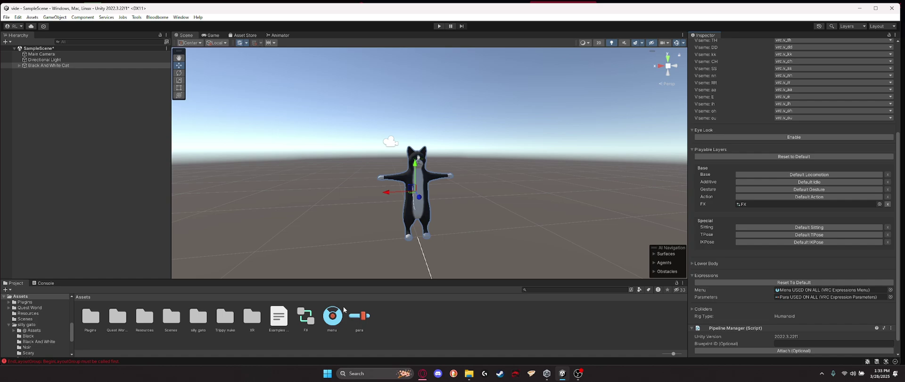
left_click_drag(344, 310, 793, 290)
left_click_drag(359, 316, 805, 297)
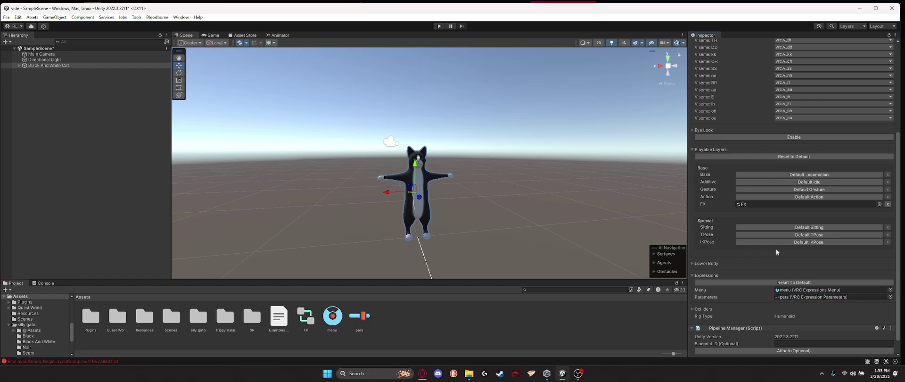
Step: Reassign FX to the customized FX layer and set menu again as the expressions menu
left_click(888, 205)
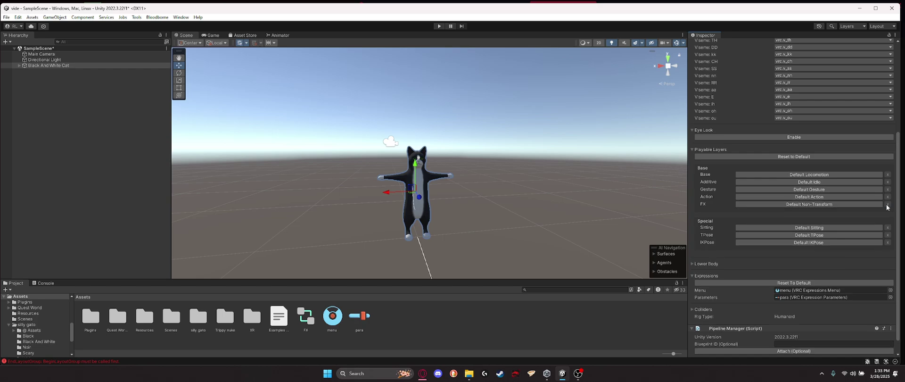
left_click(800, 205)
left_click_drag(293, 311, 797, 204)
left_click(800, 290)
key("Delete")
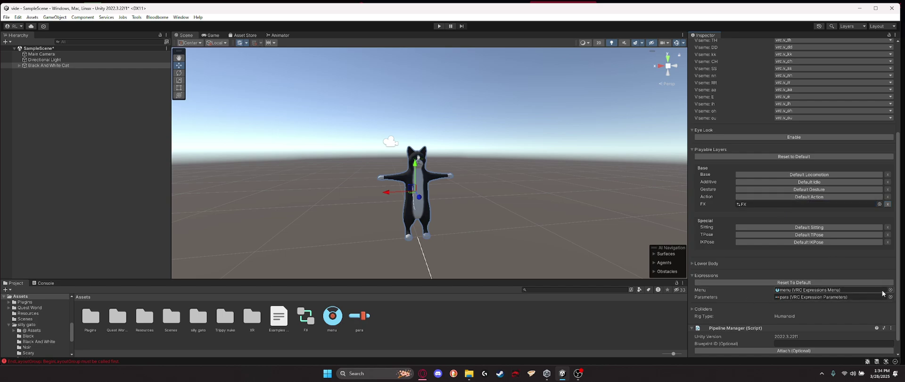
left_click(890, 289)
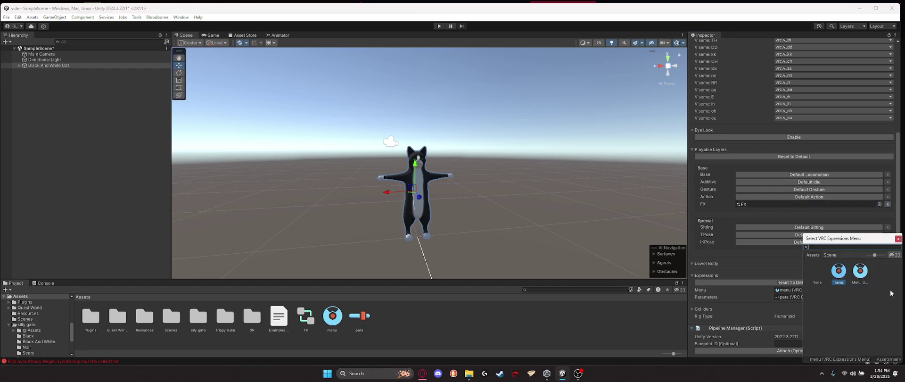
left_click(898, 239)
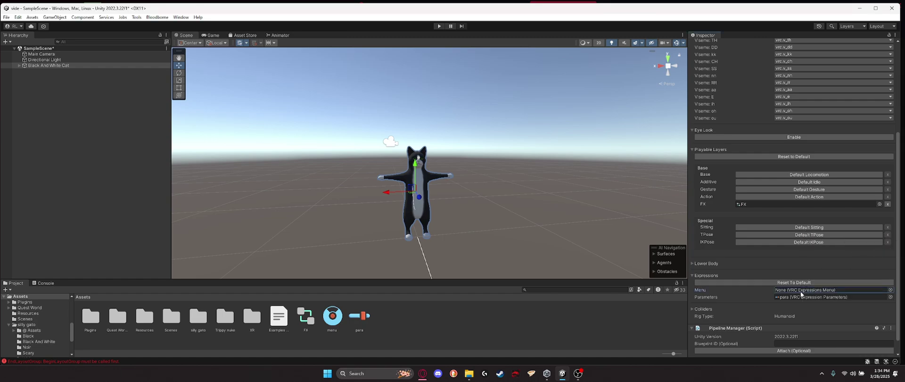
left_click_drag(338, 311, 830, 290)
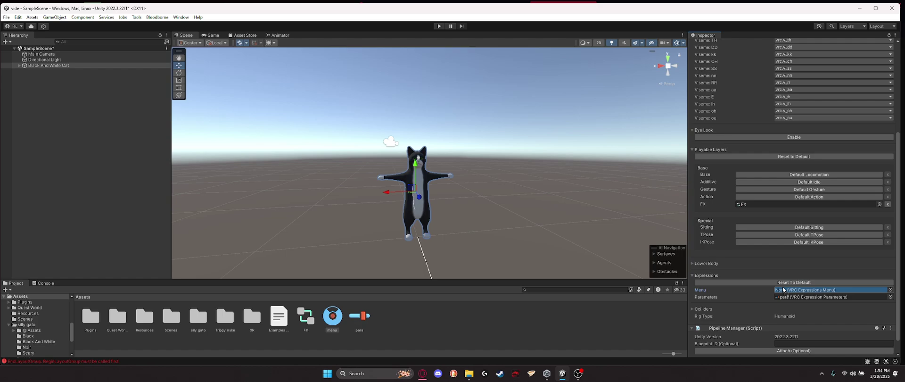
Step: Expand the Black And White Cat hierarchy down to the Armature's Hips
left_click(42, 78)
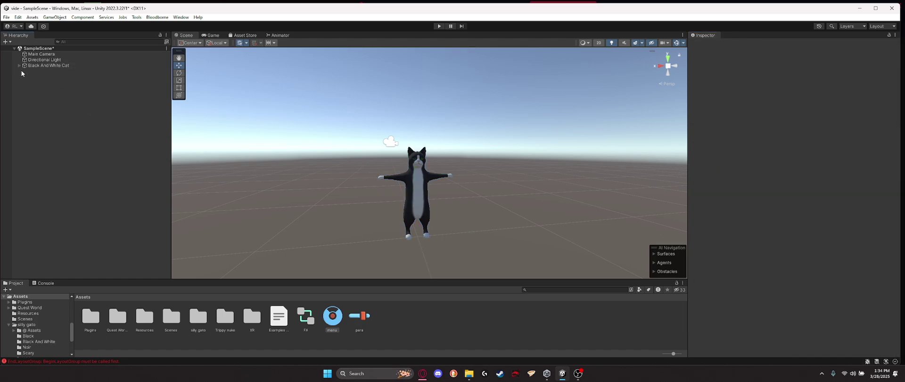
left_click(19, 65)
left_click(24, 71)
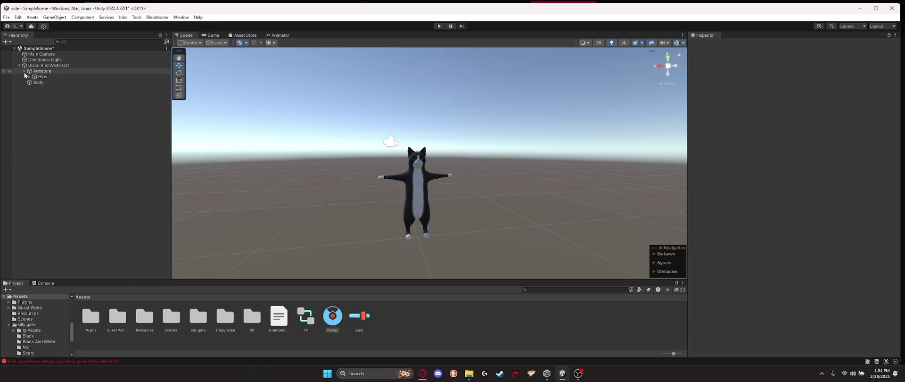
Step: Expand the Armature down to Head and place quest_world from the Quest World folder under it
left_click(29, 76)
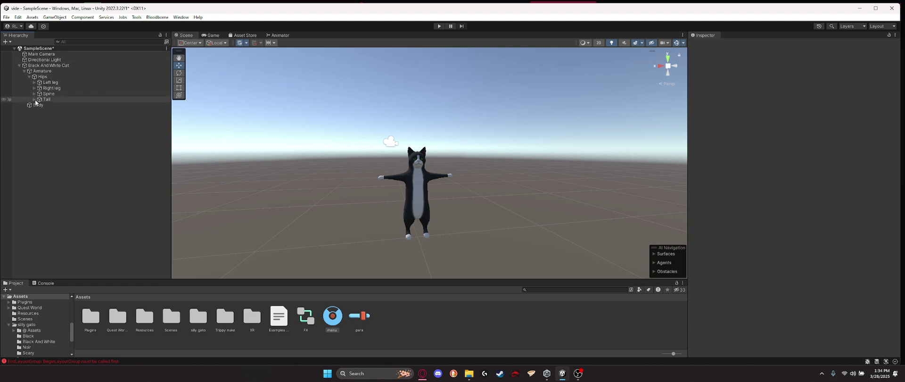
left_click(34, 93)
left_click(39, 99)
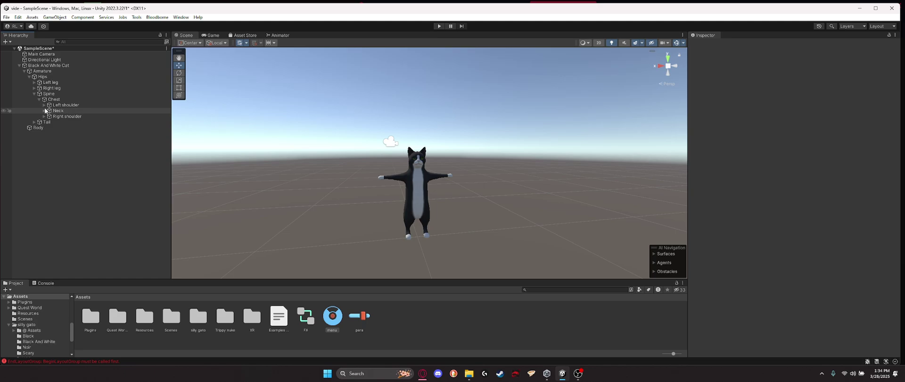
left_click(44, 110)
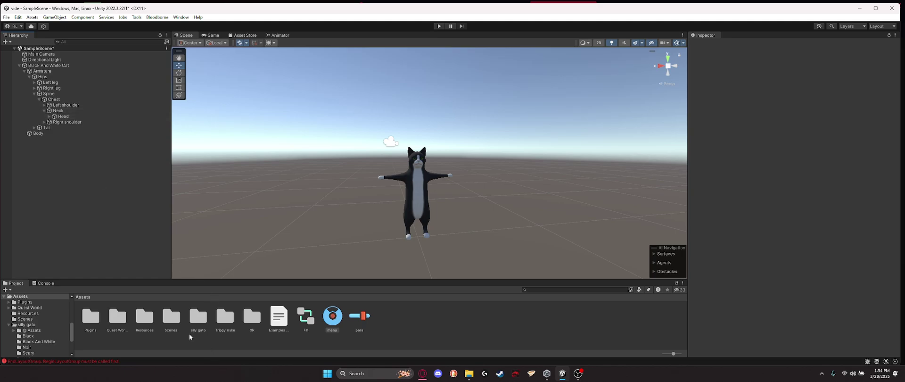
double_click(112, 323)
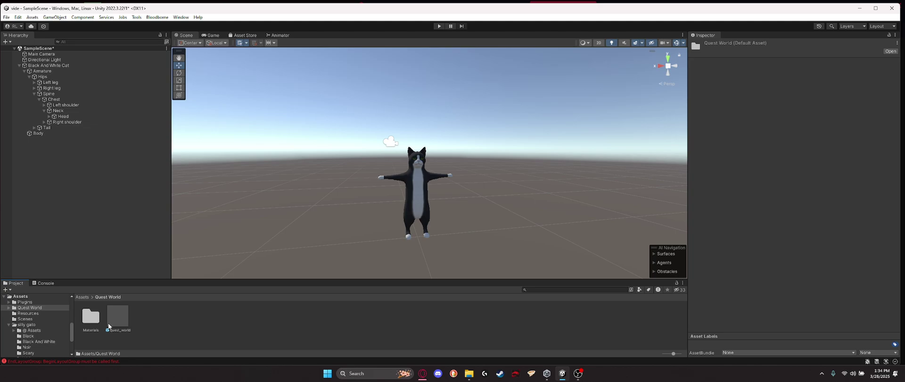
left_click_drag(118, 326, 63, 121)
Step: Unpack the quest_world prefab now sitting under the Head bone
left_click(78, 134)
right_click(57, 133)
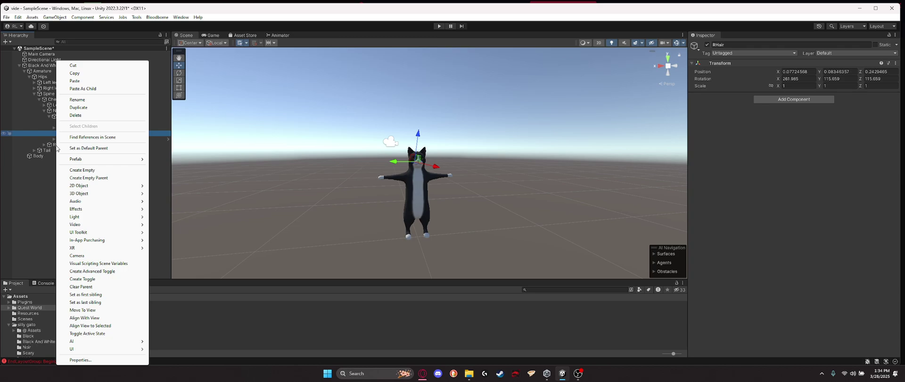
left_click(65, 138)
right_click(65, 138)
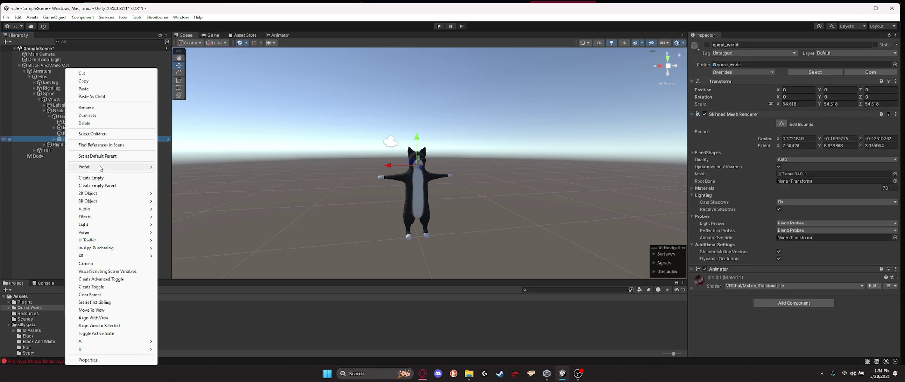
mouse_move(100, 168)
left_click(194, 228)
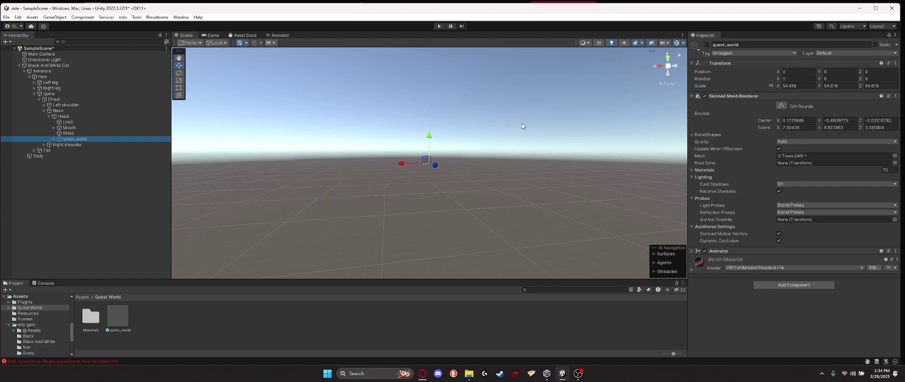
Step: Save the scene and reselect quest_world in the hierarchy
left_click(6, 17)
left_click(19, 52)
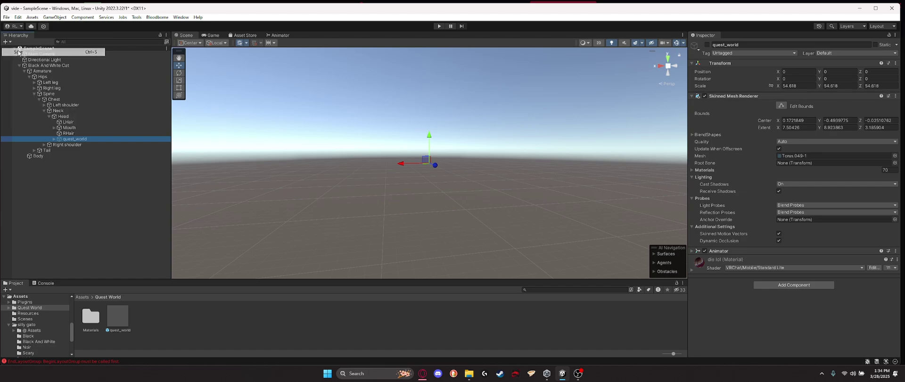
scroll(494, 160, "up", 3)
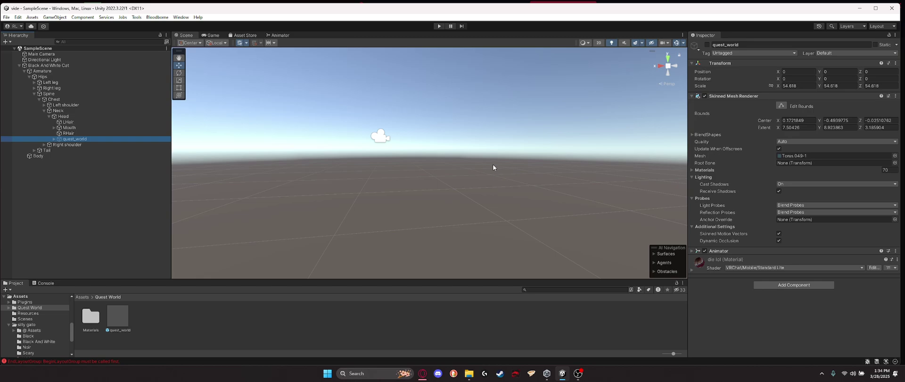
left_click(101, 138)
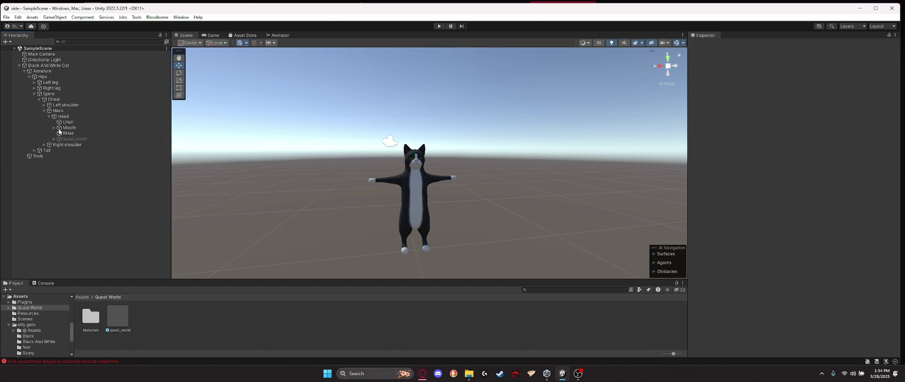
Step: Create a simple toggle named Meshaa for quest_world on the Black And White Cat avatar
right_click(79, 140)
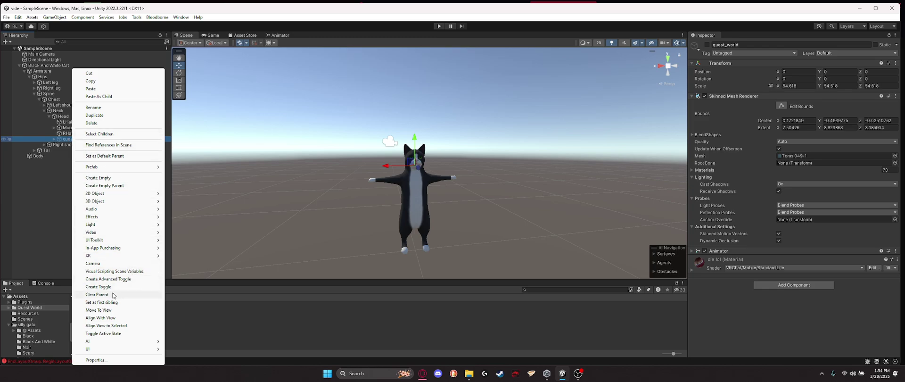
left_click(101, 284)
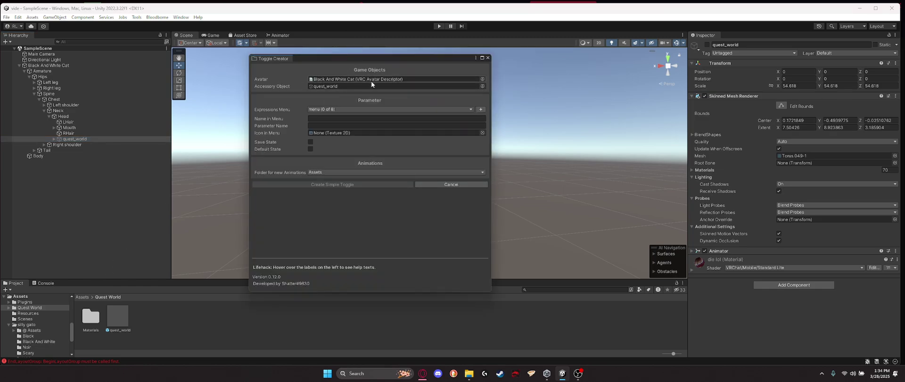
left_click(56, 66)
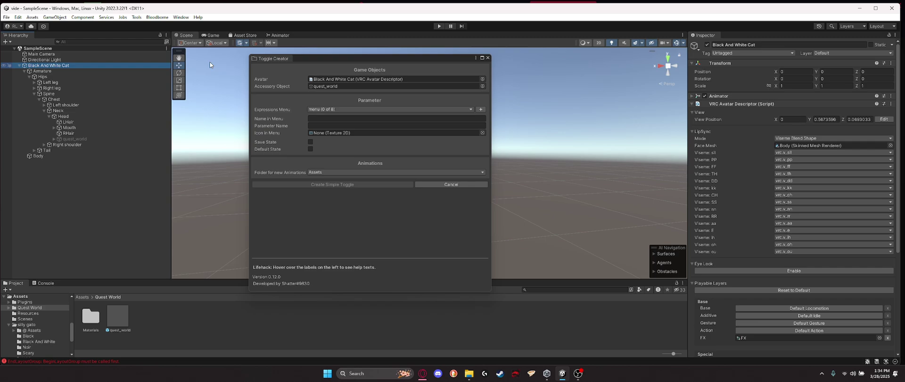
left_click(322, 119)
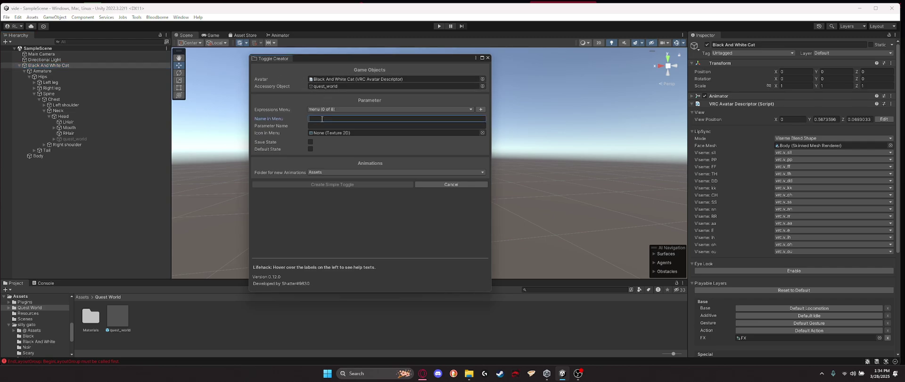
type("Meshaa")
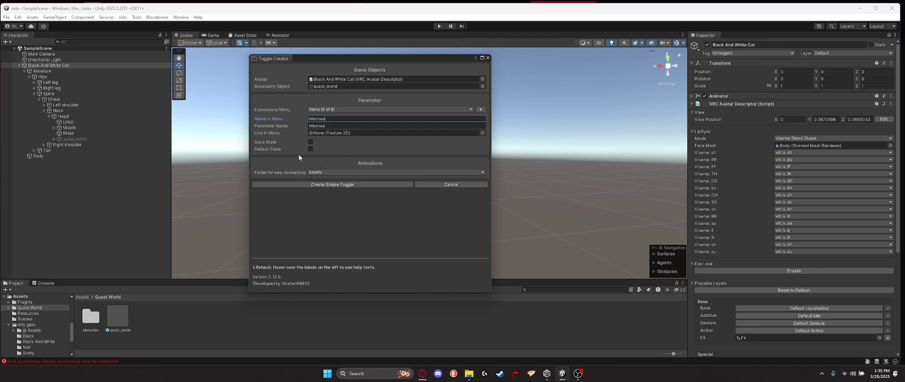
mouse_move(303, 154)
left_click(307, 185)
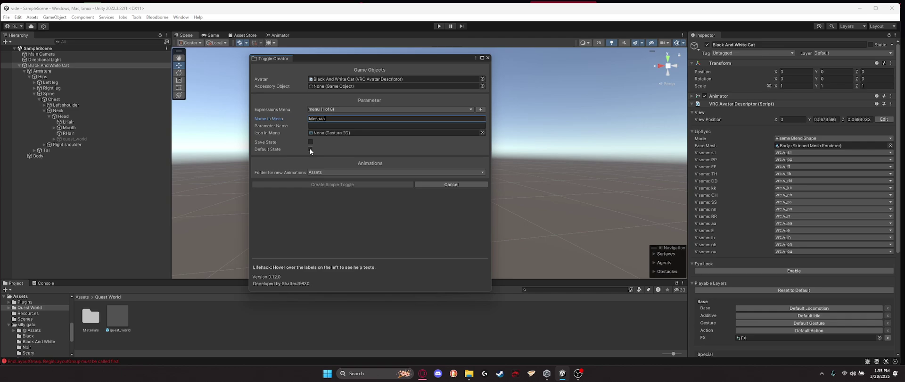
left_click(452, 184)
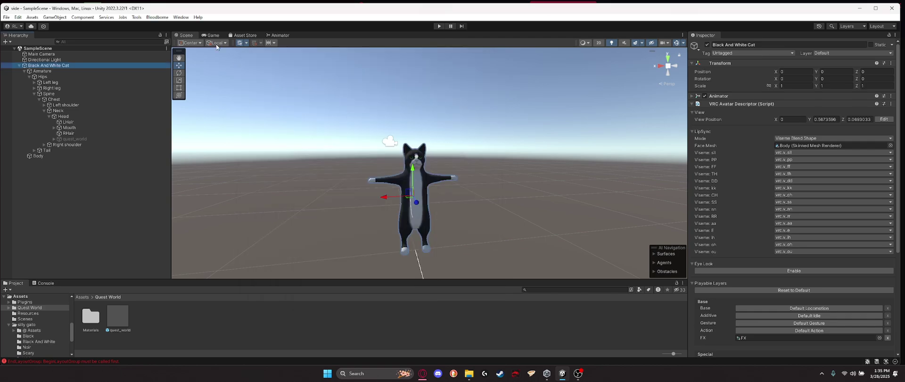
Step: Open the Bloodborne Control Panel builder and name the avatar 'ASDQFERAS'
left_click(160, 18)
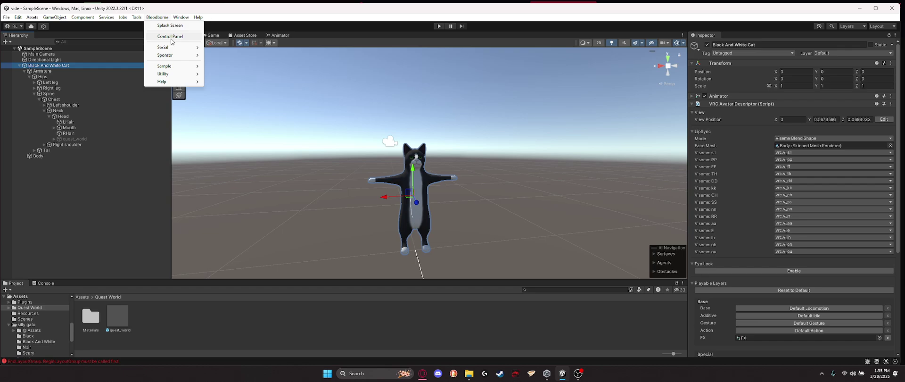
left_click(171, 37)
scroll(493, 198, "down", 3)
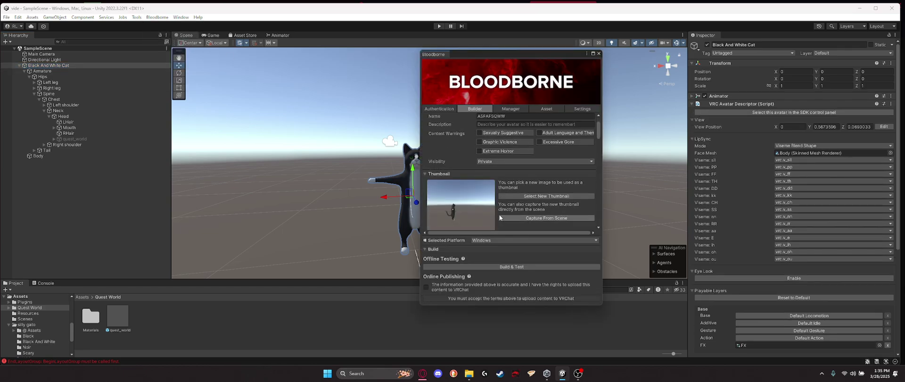
scroll(493, 199, "up", 3)
left_click(505, 135)
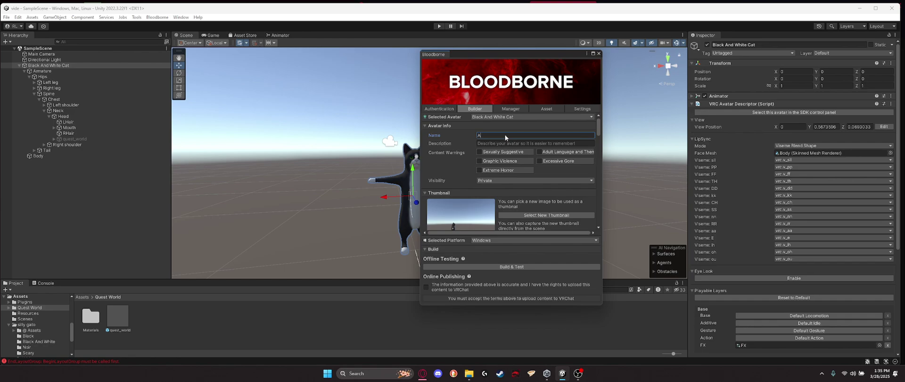
type("ASDQFERAS")
scroll(520, 173, "down", 5)
scroll(509, 178, "up", 2)
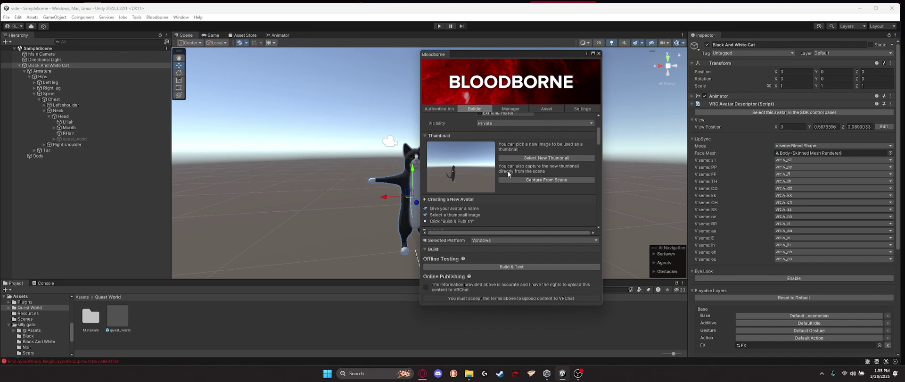
Step: Capture the avatar thumbnail from the scene, review the validations, and accept the upload terms
left_click(528, 179)
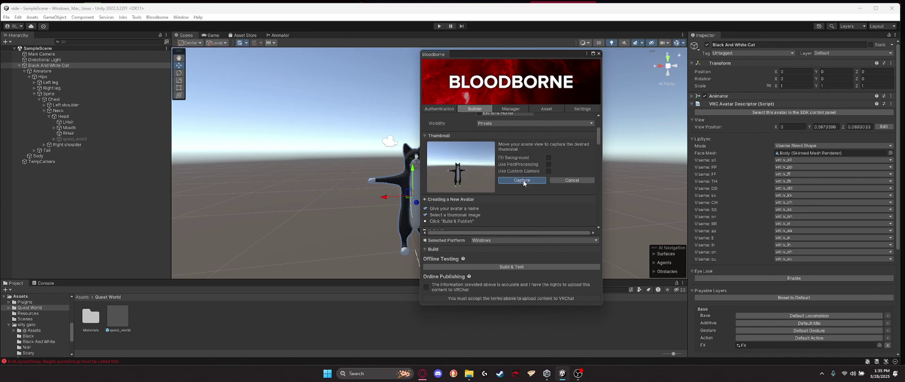
left_click(523, 180)
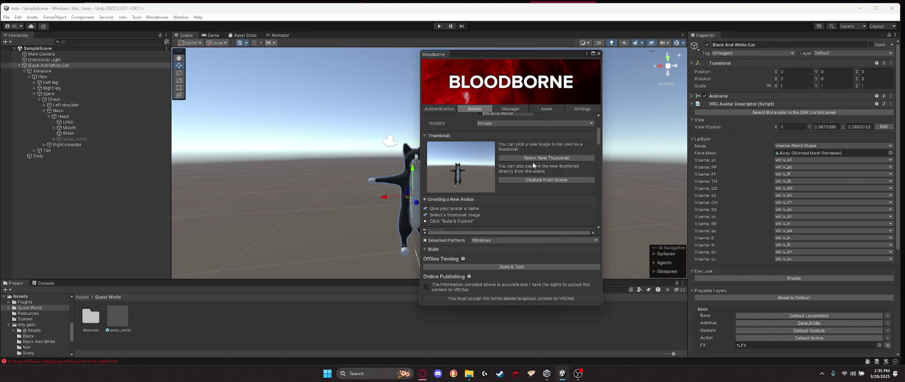
scroll(505, 165, "down", 3)
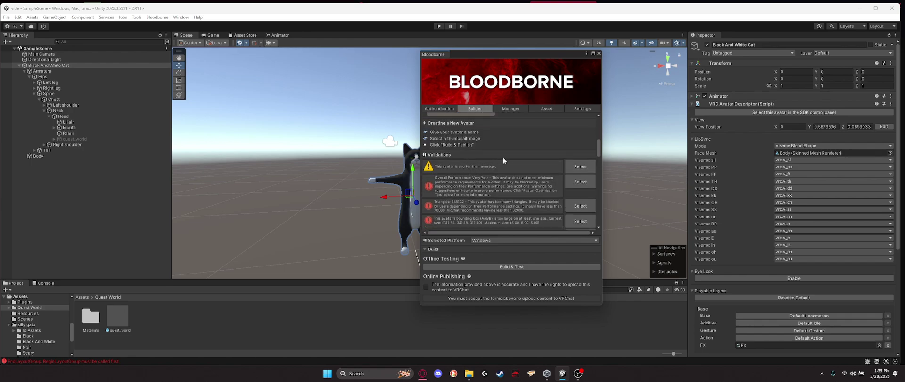
scroll(471, 172, "up", 4)
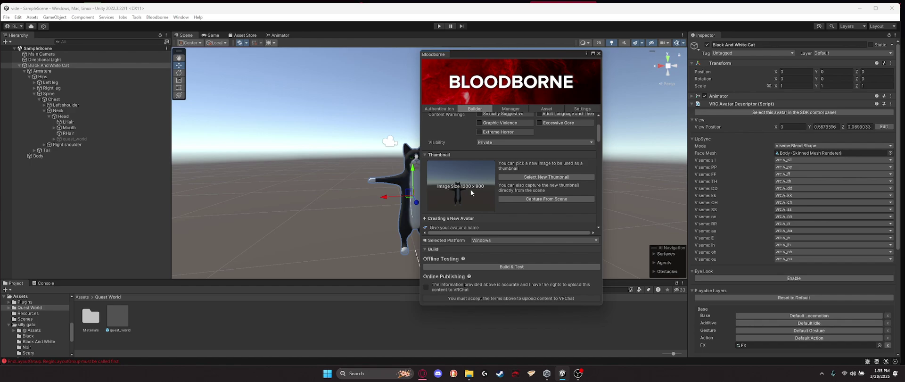
scroll(471, 189, "down", 4)
scroll(481, 225, "up", 4)
scroll(505, 214, "down", 1)
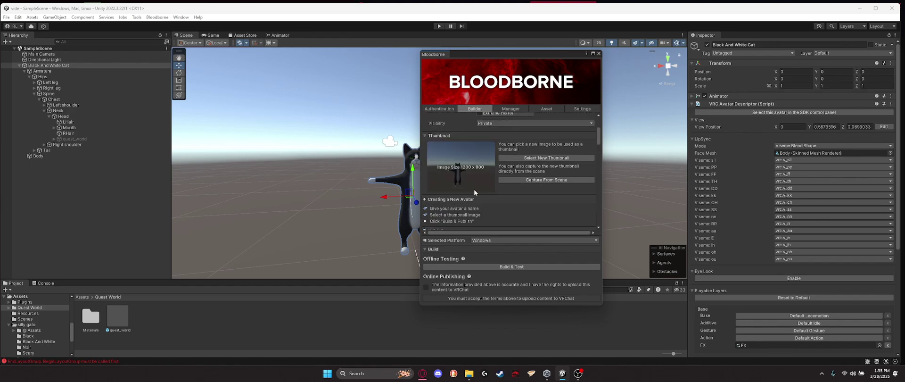
scroll(473, 187, "down", 3)
scroll(508, 138, "up", 1)
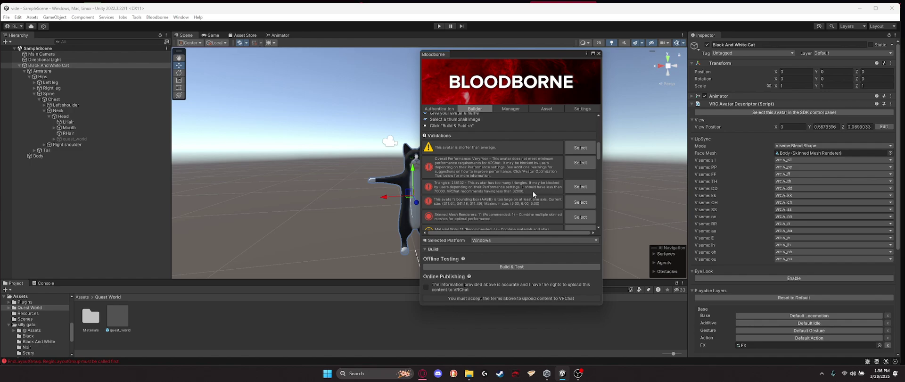
left_click(427, 287)
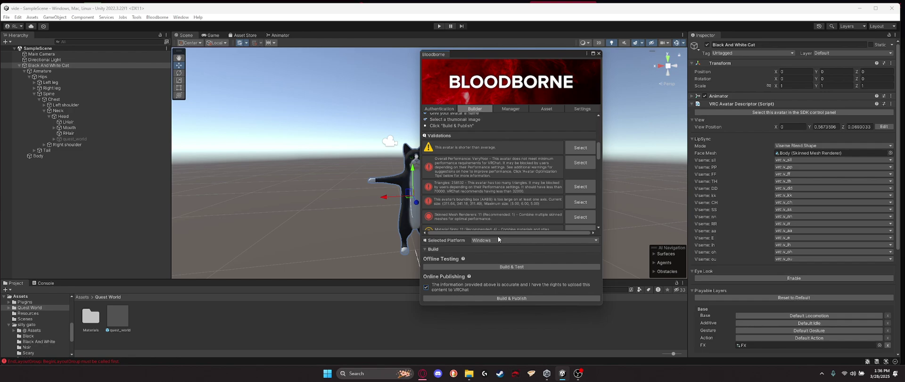
Step: Duplicate the Black And White Cat avatar with Ctrl+D
left_click(23, 66)
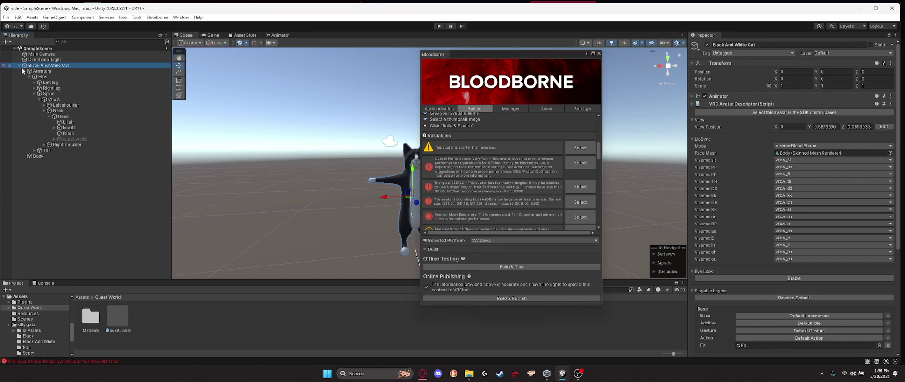
left_click(20, 65)
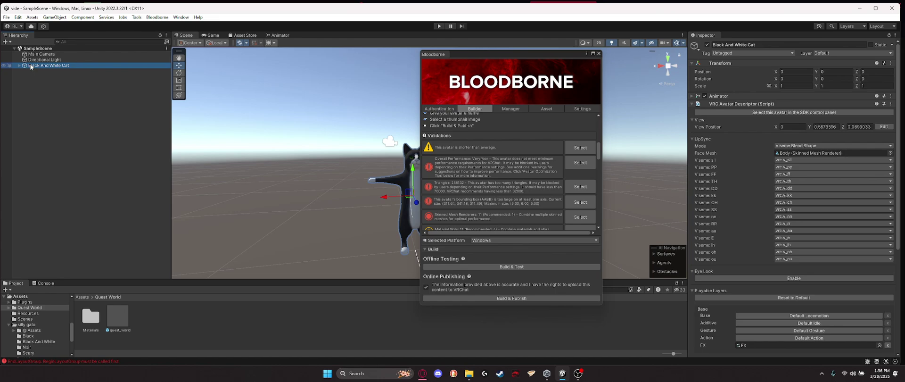
key("ctrl+d")
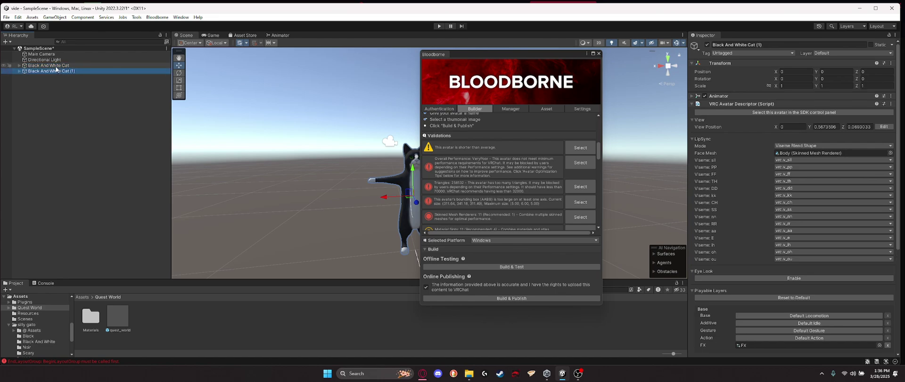
left_click(19, 71)
left_click(19, 66)
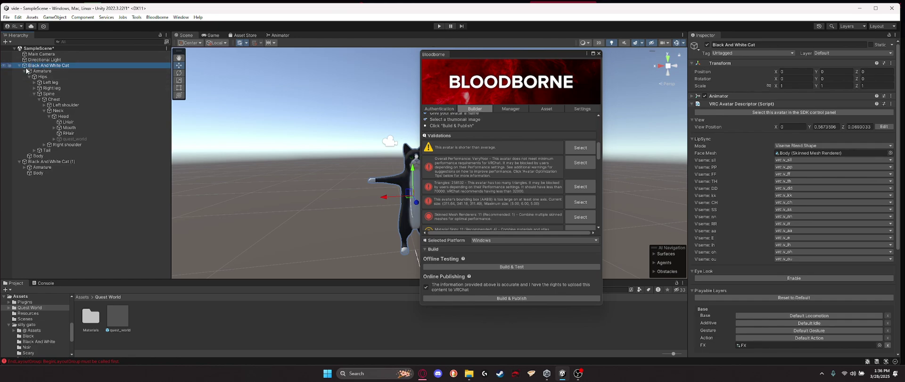
left_click(24, 71)
Step: Rename the original to 'Black And White Cat PC' and the copy to 'Black And White Cat quest'
right_click(35, 65)
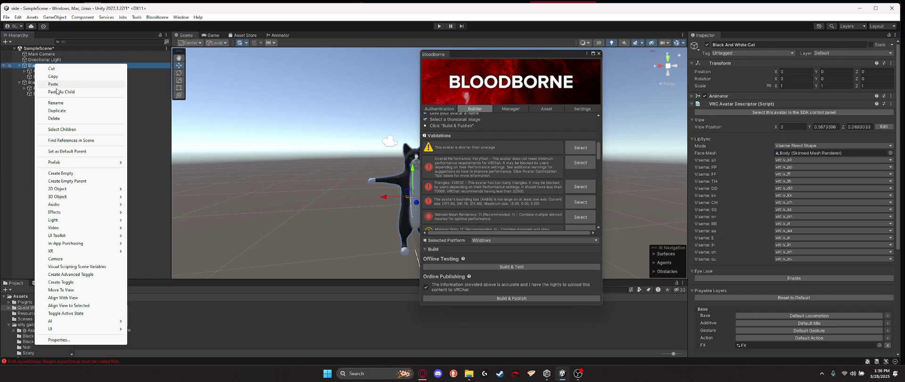
left_click(56, 102)
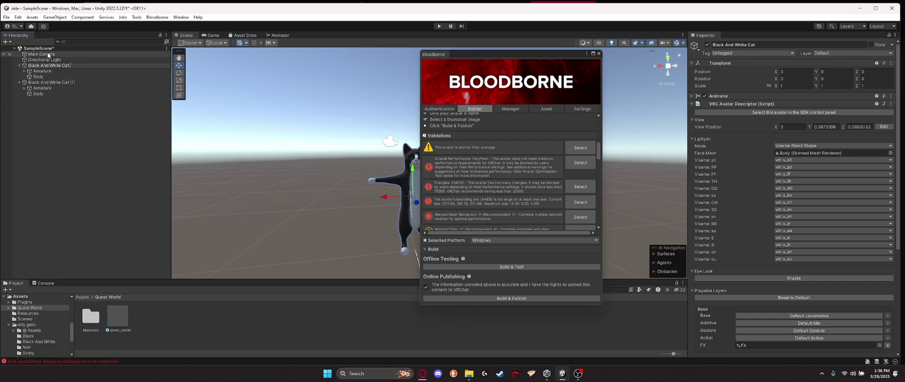
key("Return")
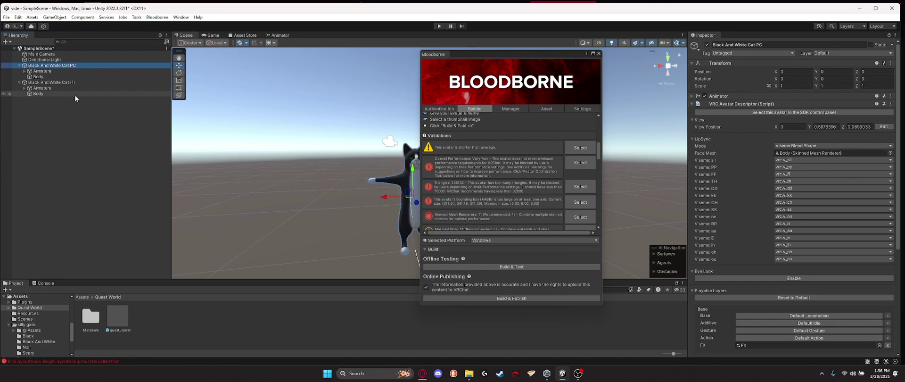
right_click(64, 83)
left_click(85, 121)
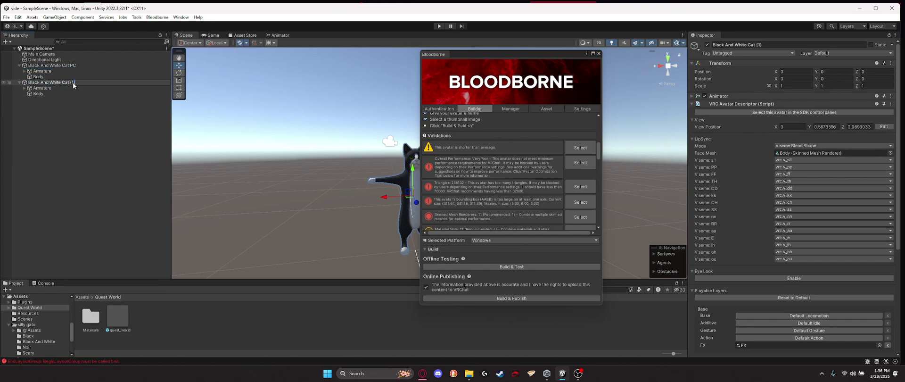
left_click_drag(71, 82, 76, 83)
type("quest")
key("Return")
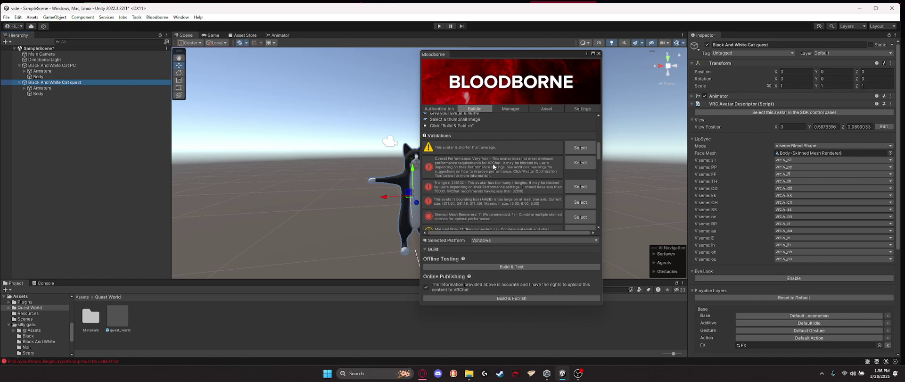
Step: Expand the quest copy's Armature bones, then select the PC version's Armature
scroll(430, 185, "down", 2)
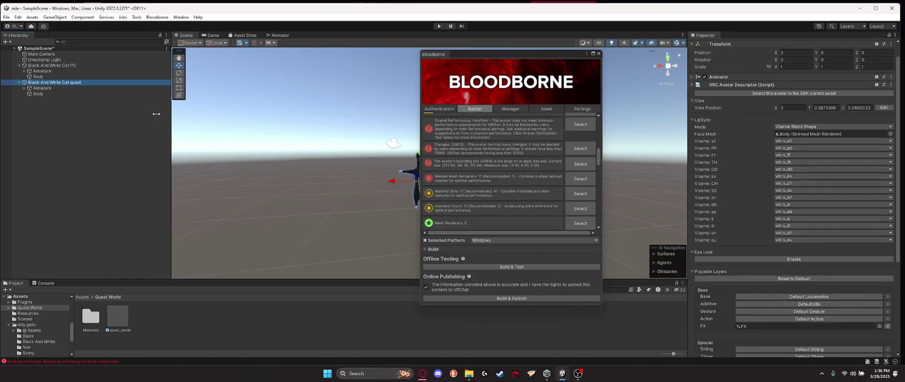
left_click(42, 89)
left_click(29, 94)
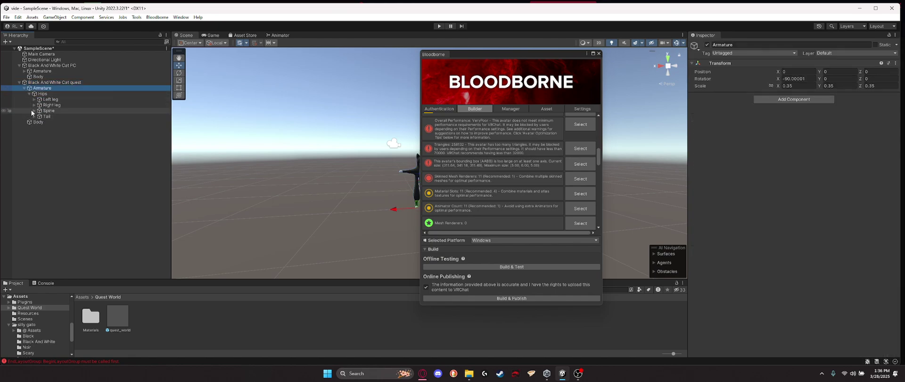
left_click(34, 111)
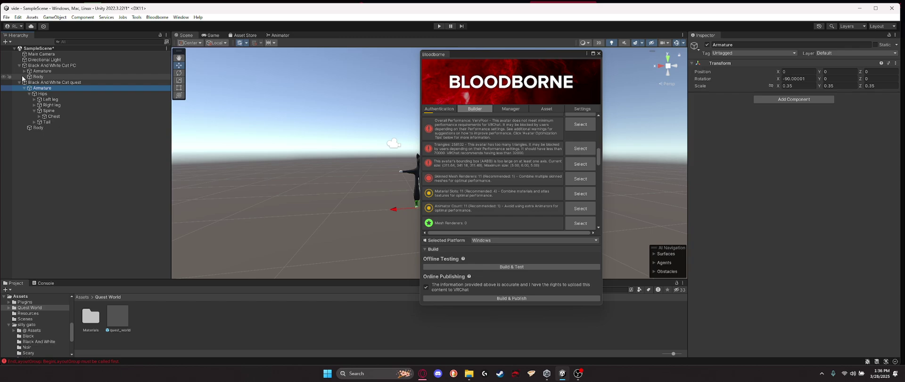
left_click(24, 71)
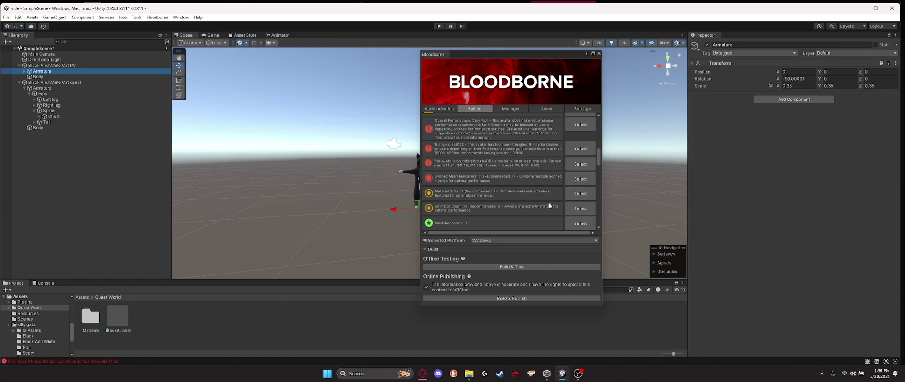
Step: Switch the build target to Android, move the compiling box aside, and bring Discord forward
left_click(494, 241)
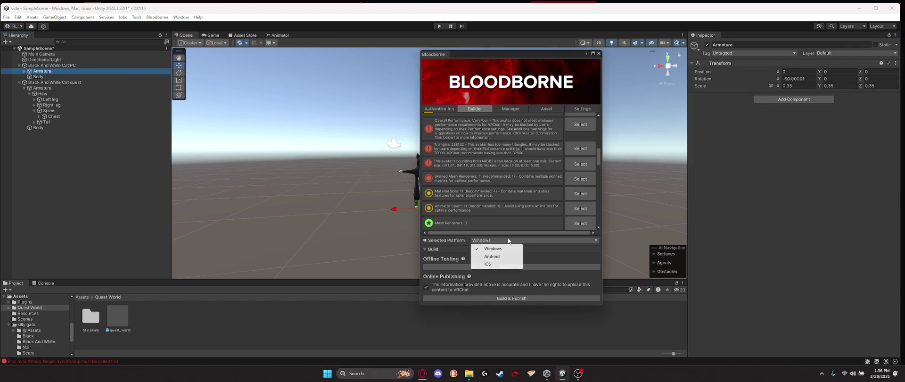
left_click(493, 256)
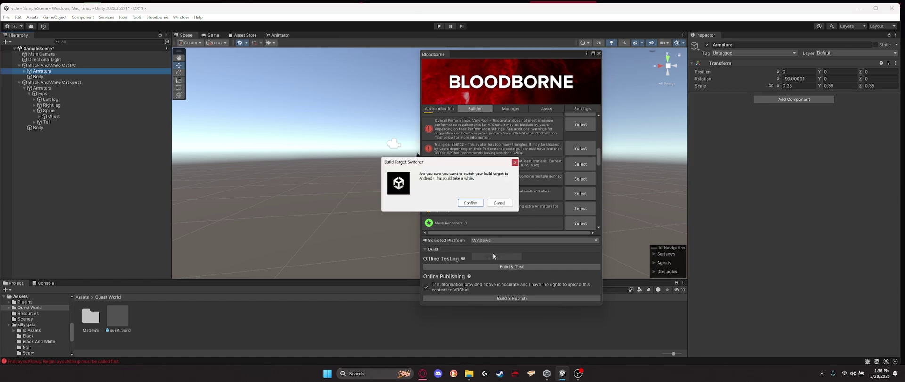
left_click(474, 203)
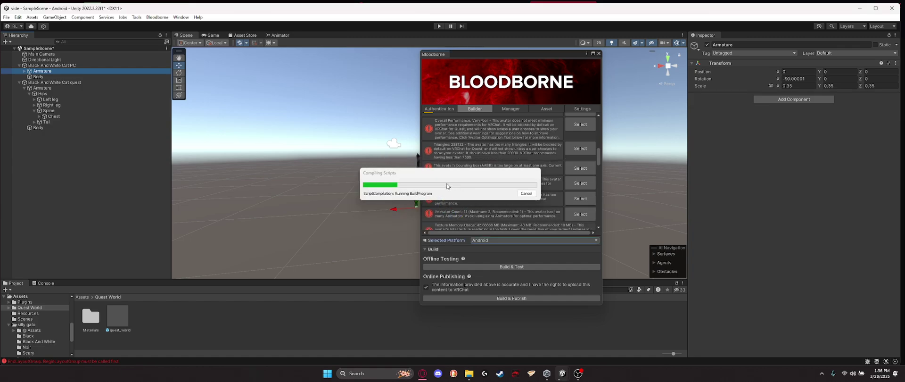
left_click_drag(470, 181, 329, 181)
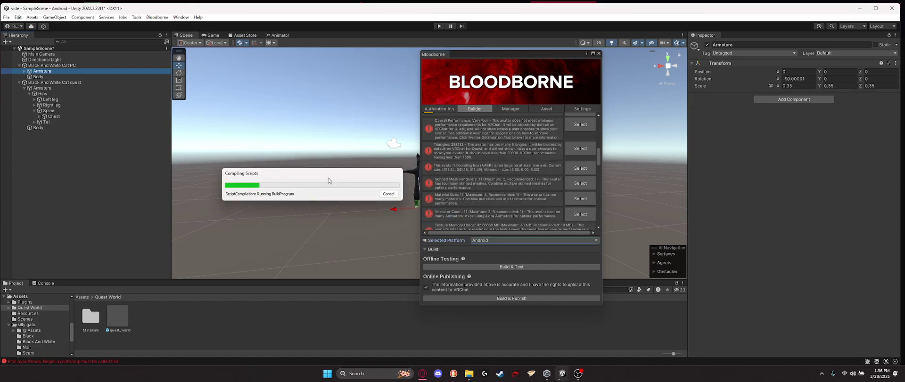
left_click(430, 374)
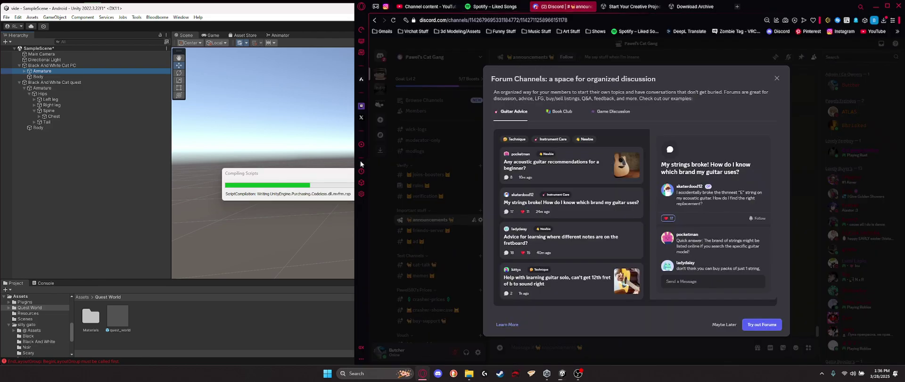
Step: Dismiss the Forum Channels intro, switch to the BSA server, and expand the useful category
left_click(777, 80)
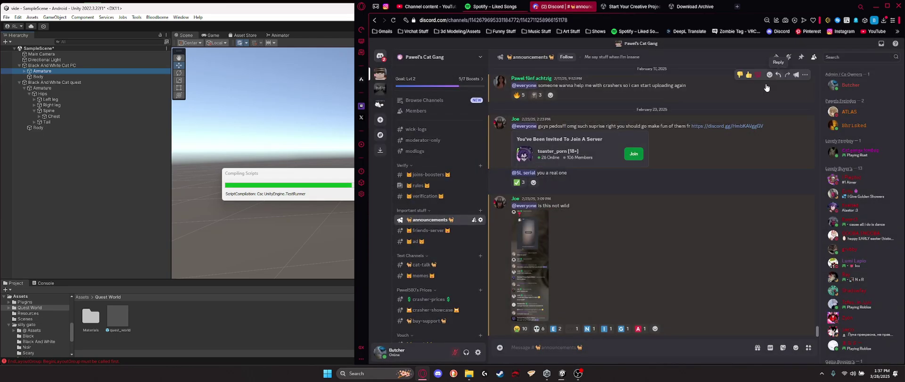
left_click(387, 94)
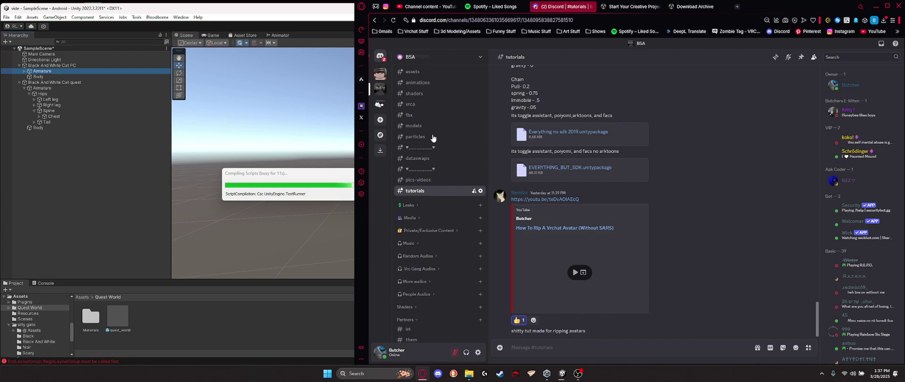
scroll(413, 162, "down", 3)
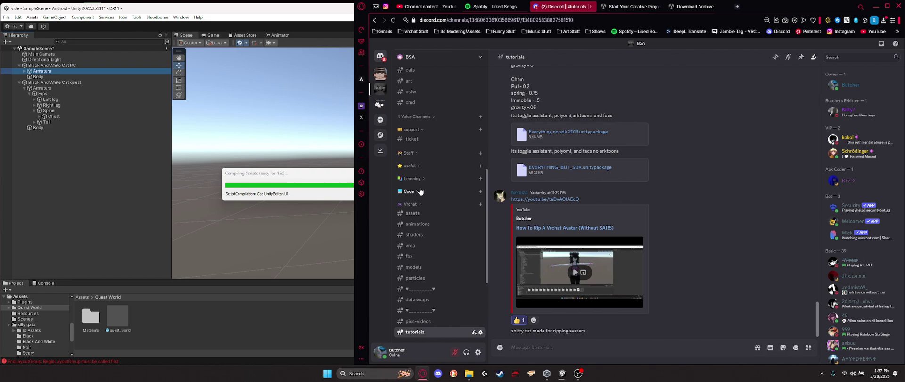
left_click(415, 183)
left_click(415, 187)
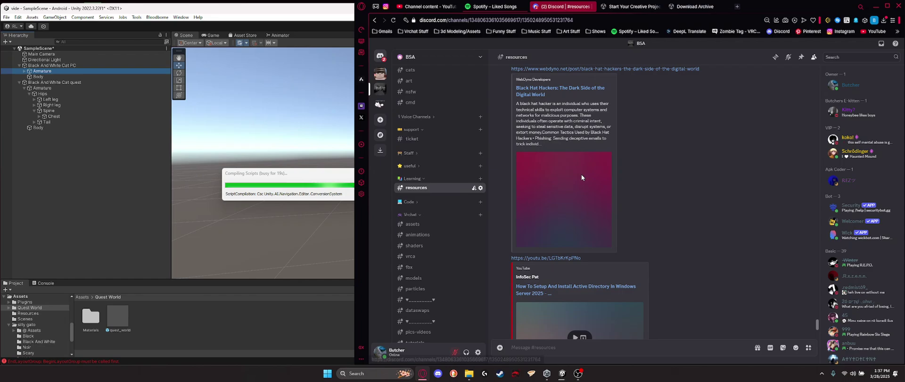
scroll(623, 146, "up", 3)
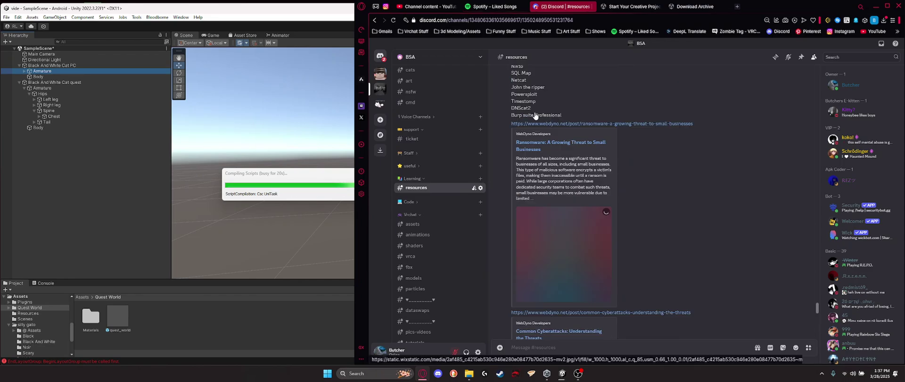
left_click(411, 166)
Step: Browse the #rules and #vrchat channels, briefly checking the server owner's profile card
left_click(423, 177)
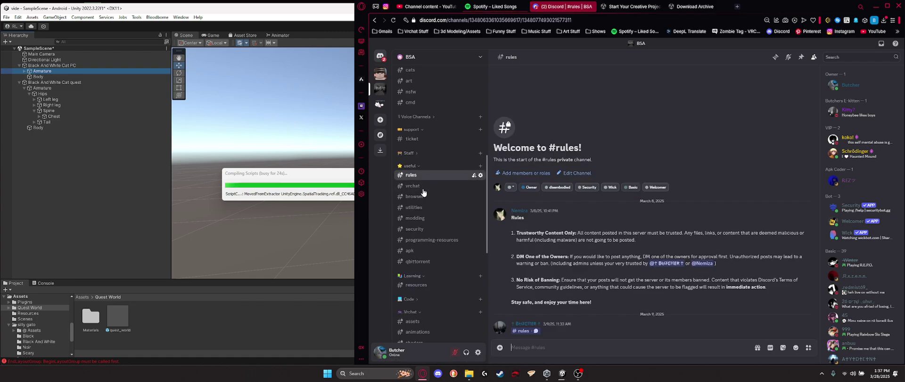
left_click(421, 185)
scroll(588, 84, "up", 10)
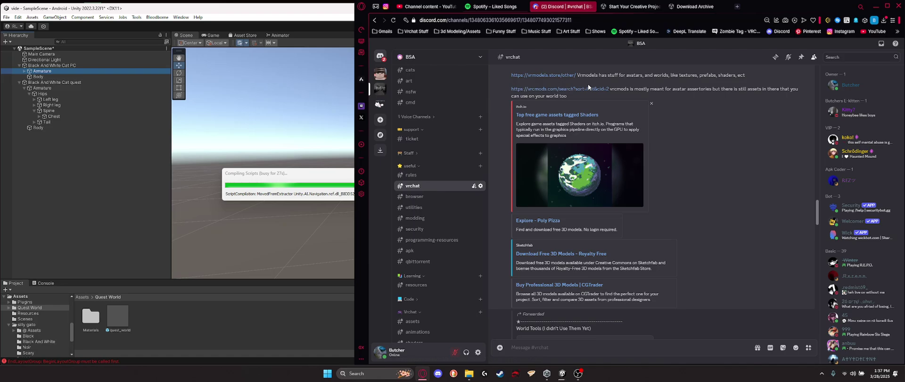
scroll(651, 102, "up", 8)
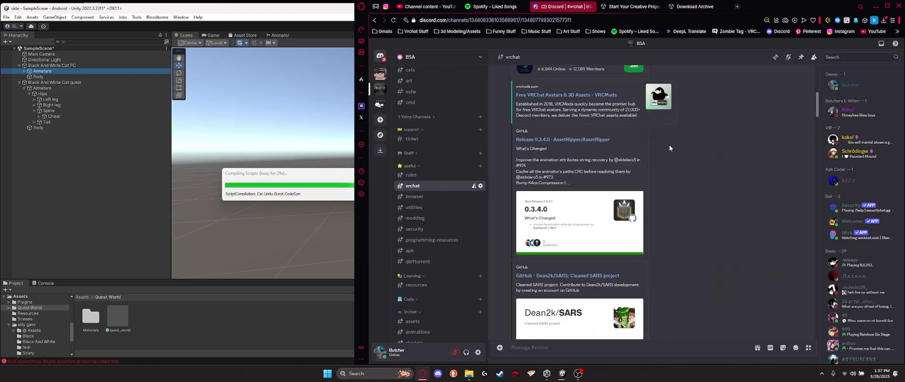
left_click(855, 86)
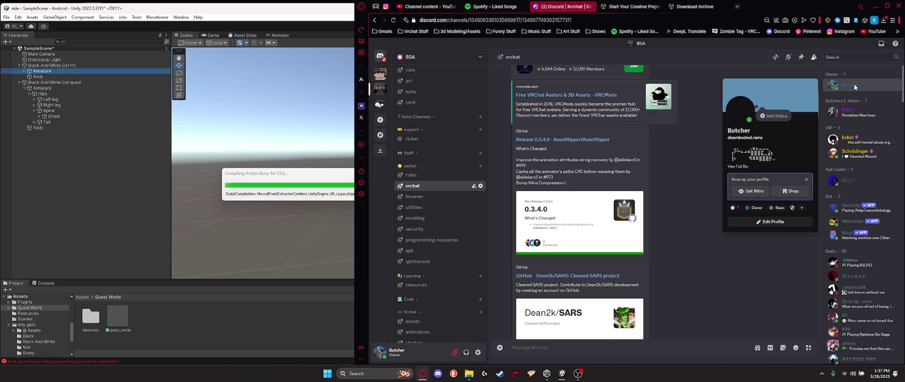
key("Escape")
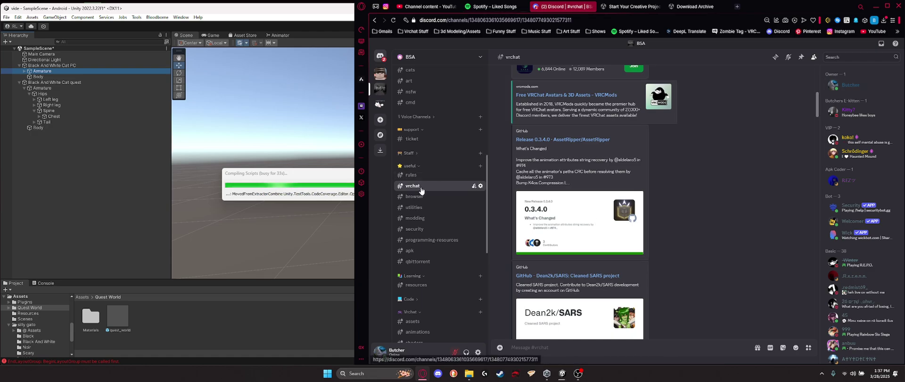
left_click(428, 172)
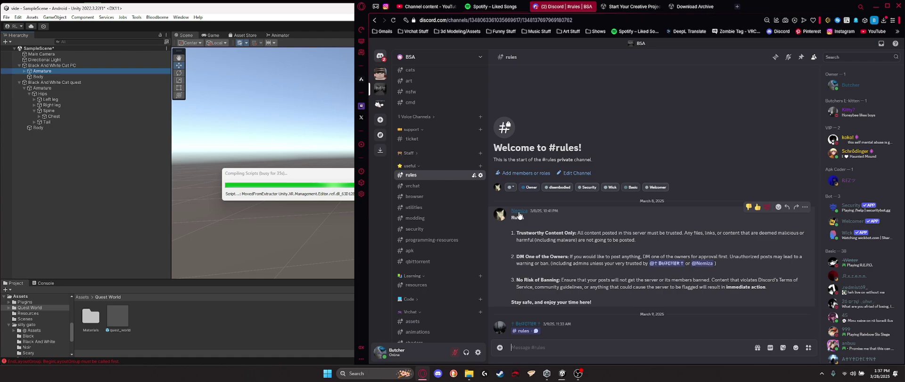
left_click(524, 212)
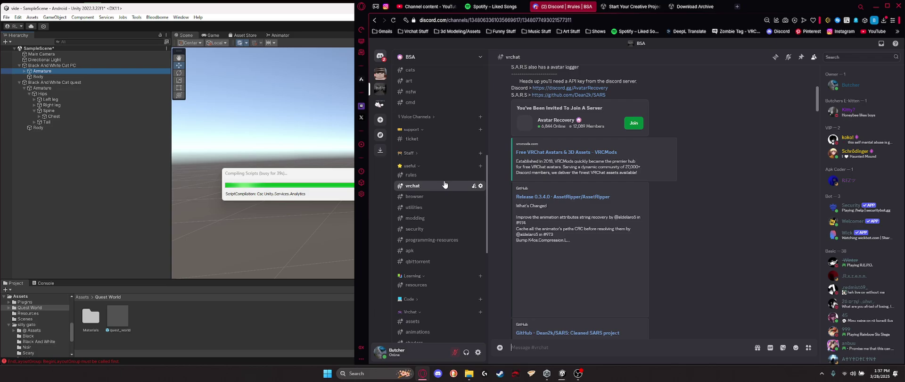
Step: Open the #browser channel and collapse the useful category
scroll(590, 205, "down", 10)
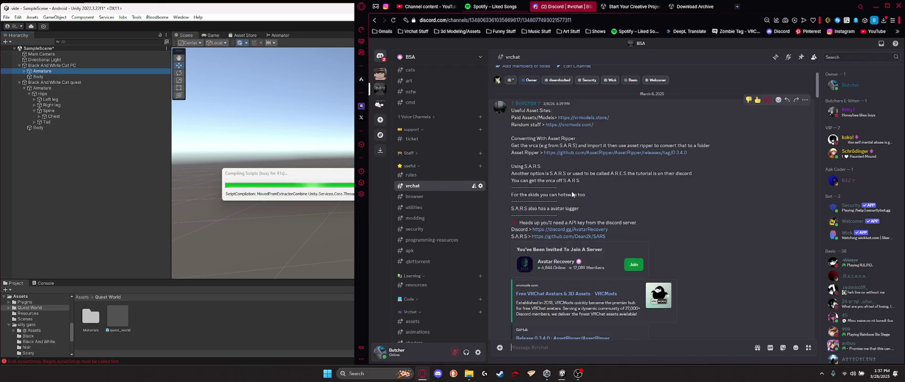
scroll(603, 247, "down", 15)
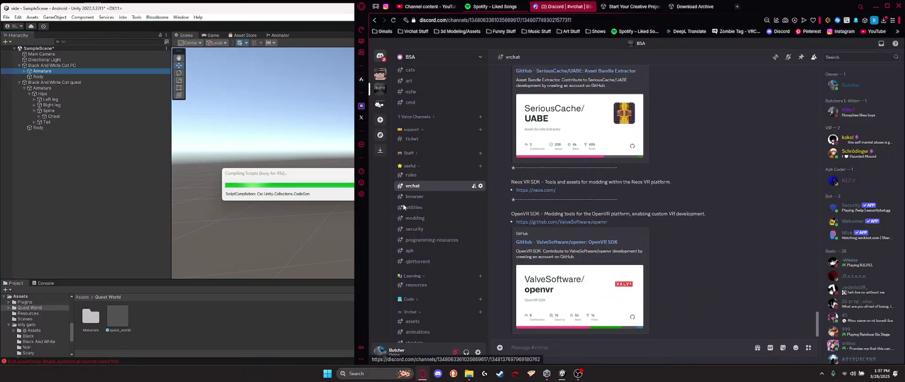
left_click(415, 197)
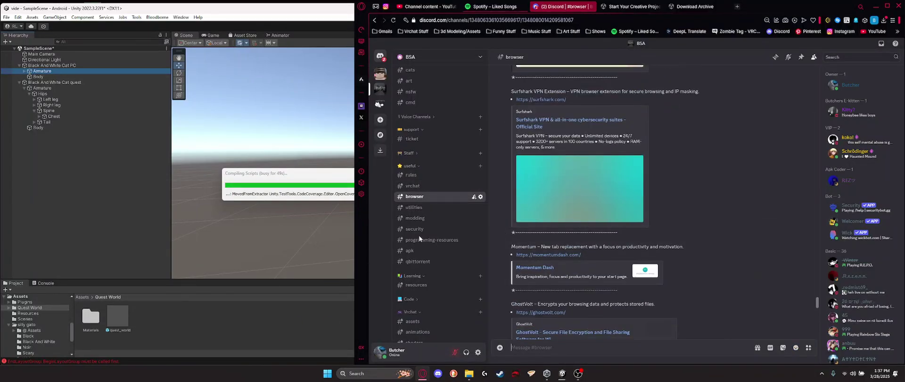
scroll(419, 239, "down", 3)
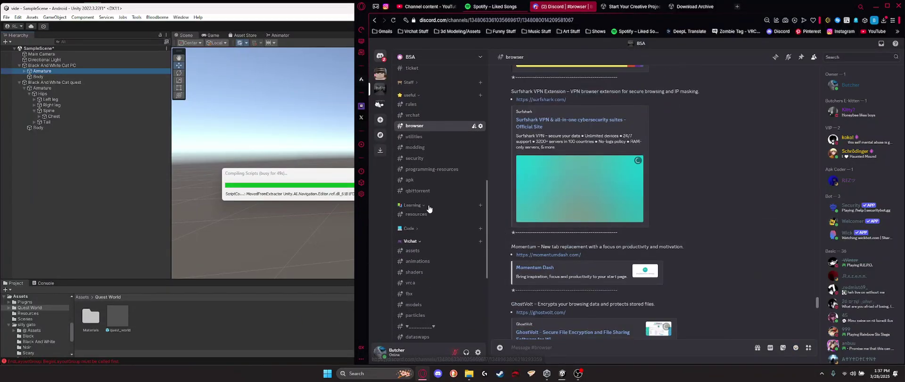
left_click(410, 97)
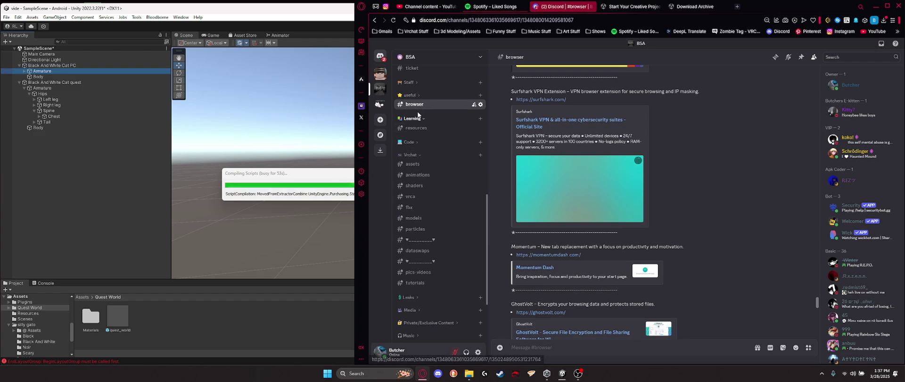
left_click(418, 164)
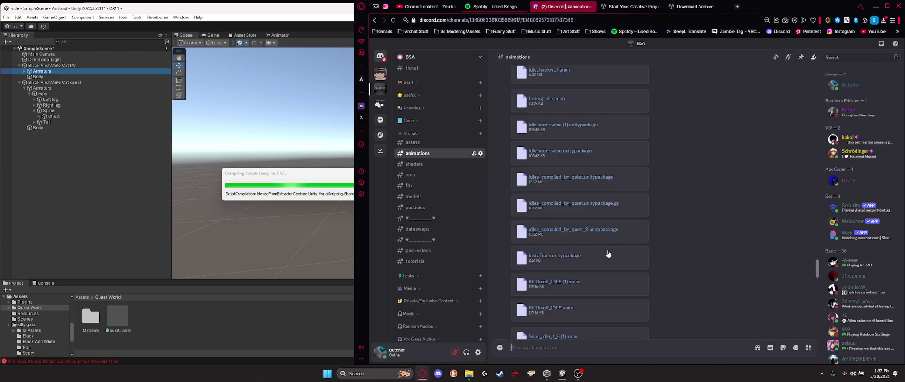
scroll(608, 254, "up", 10)
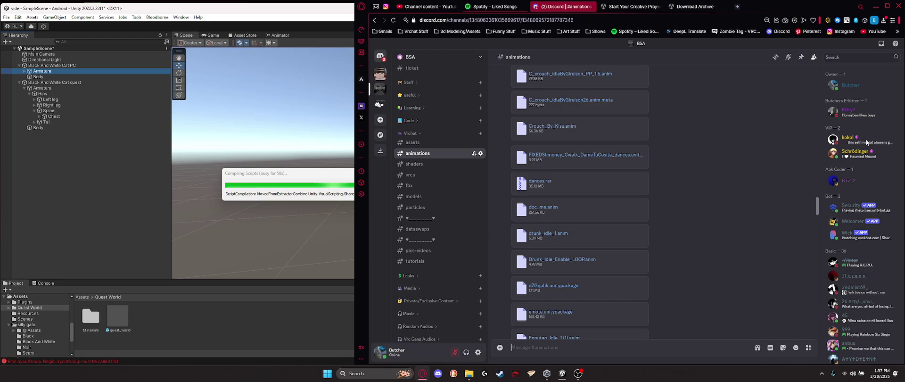
scroll(867, 142, "down", 10)
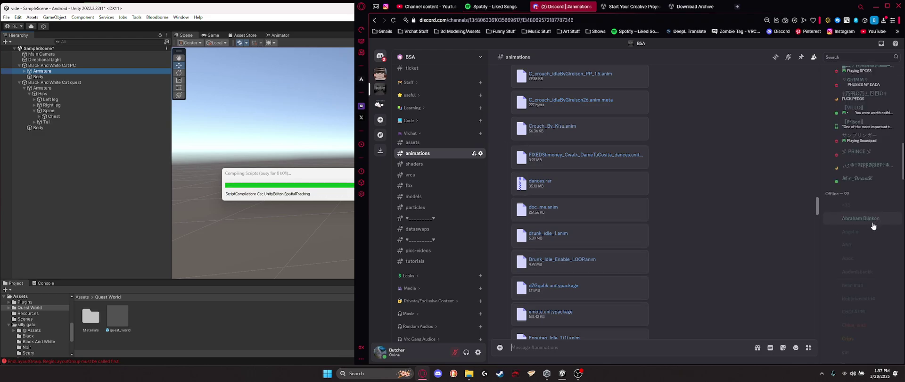
scroll(847, 264, "down", 3)
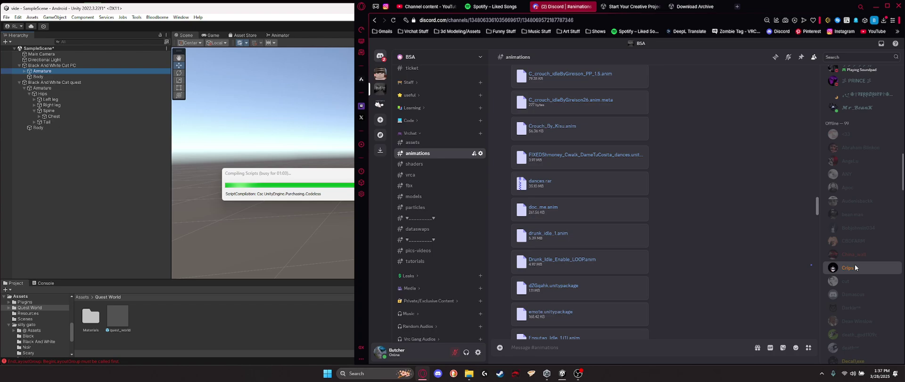
left_click(855, 267)
scroll(751, 250, "up", 5)
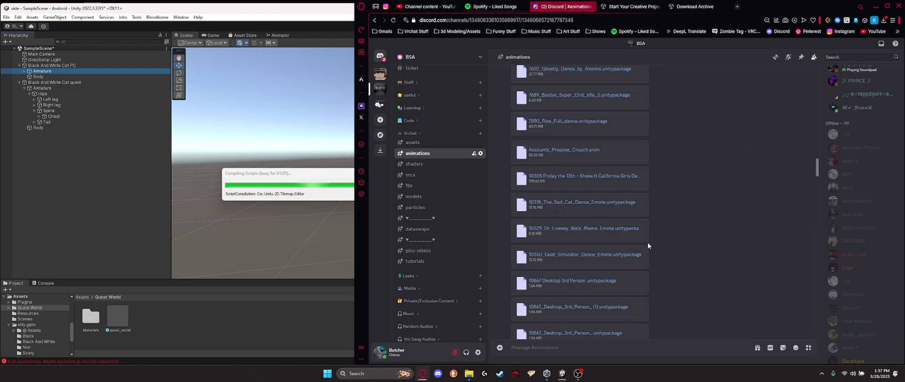
scroll(648, 243, "up", 10)
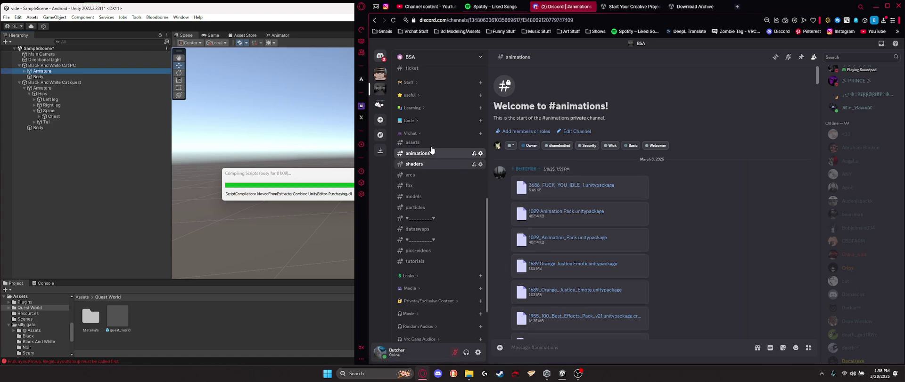
left_click(415, 164)
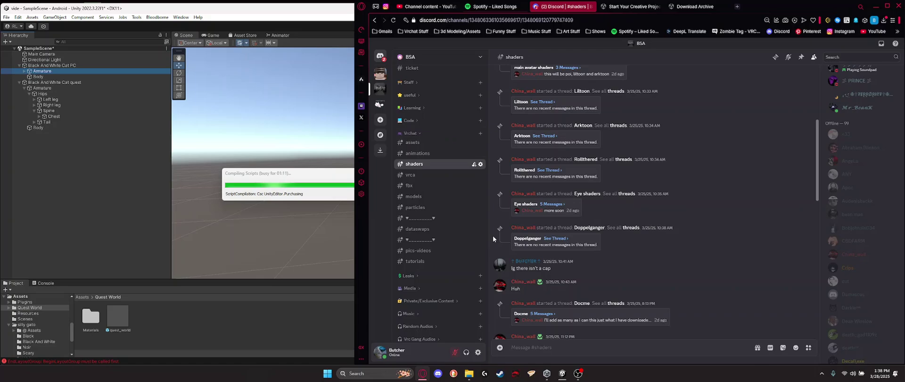
scroll(451, 303, "down", 2)
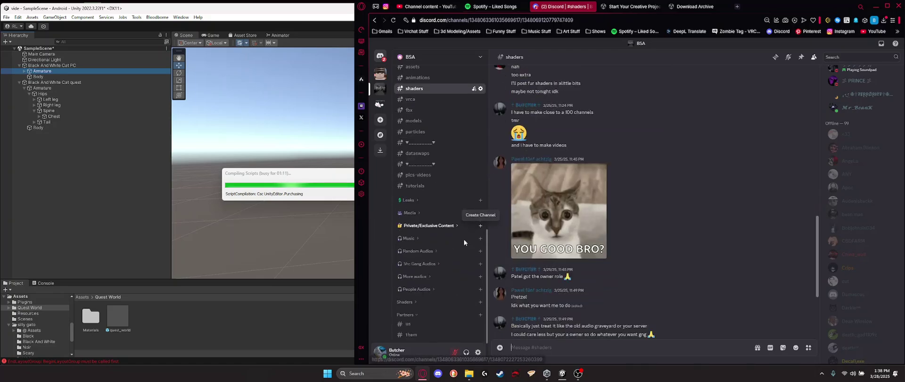
left_click(406, 302)
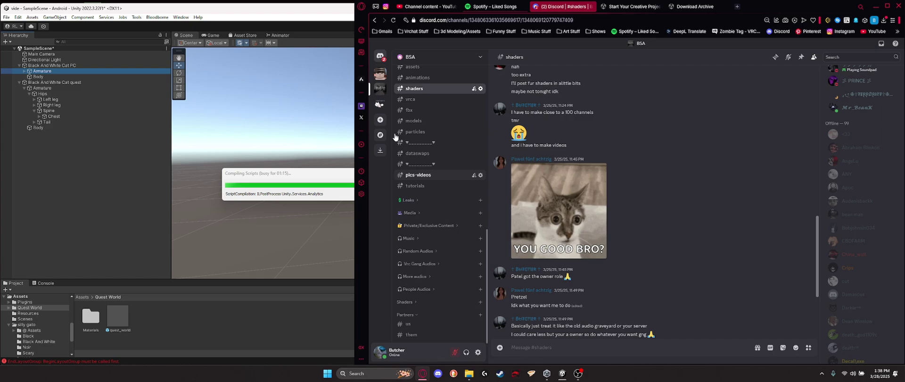
left_click(421, 98)
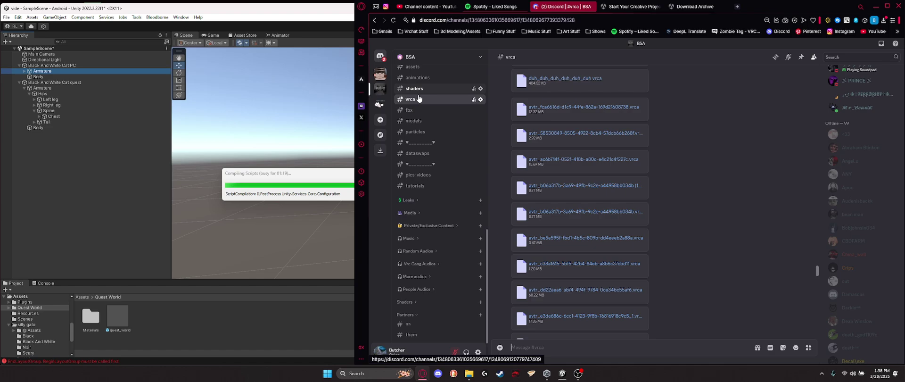
left_click(414, 120)
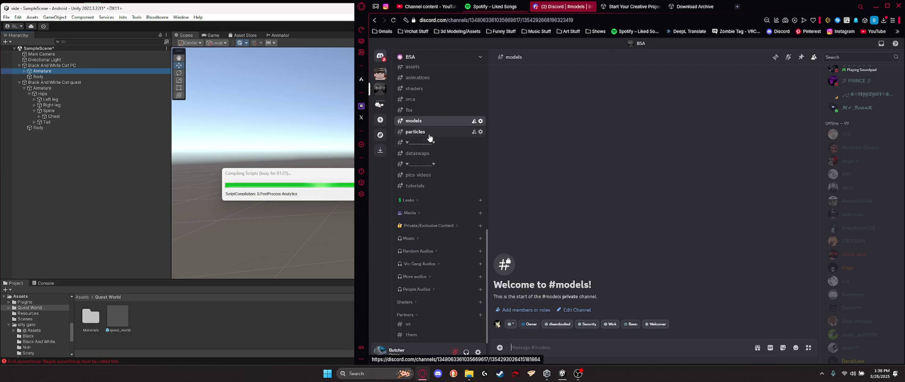
left_click(424, 132)
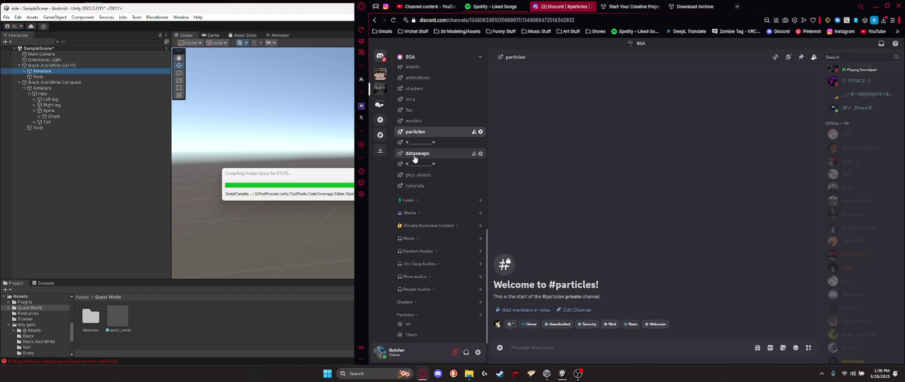
left_click(415, 155)
scroll(524, 237, "up", 15)
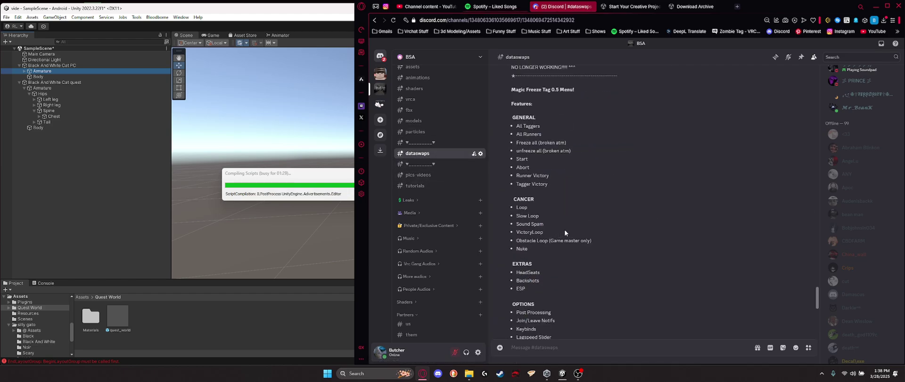
scroll(613, 179, "up", 10)
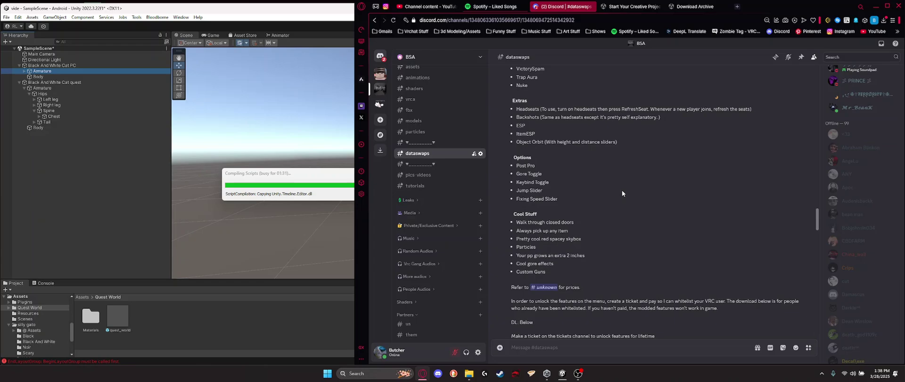
Step: Open #tutorials after #pics-videos and scroll through its Unity download and Blender help posts
left_click(424, 175)
left_click(417, 185)
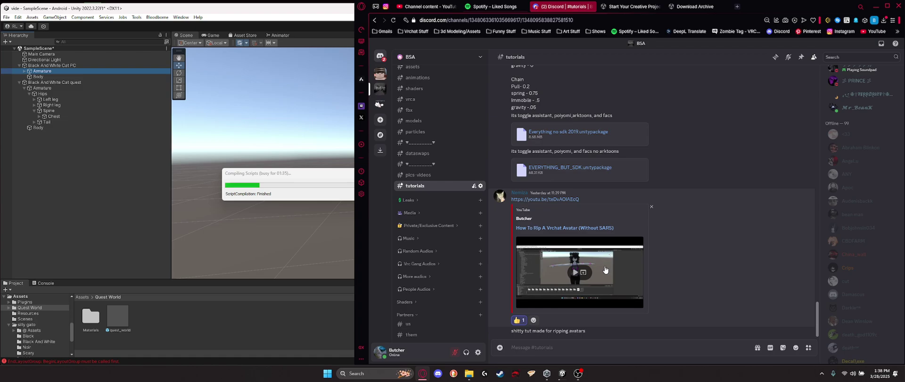
scroll(626, 280, "up", 10)
scroll(624, 276, "up", 10)
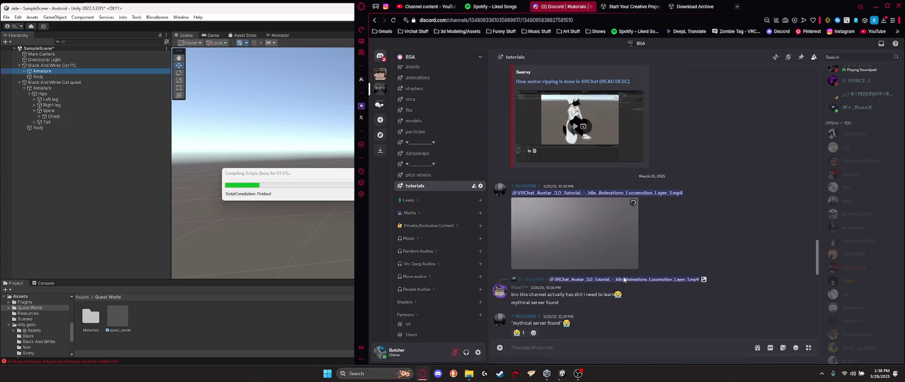
scroll(621, 237, "up", 15)
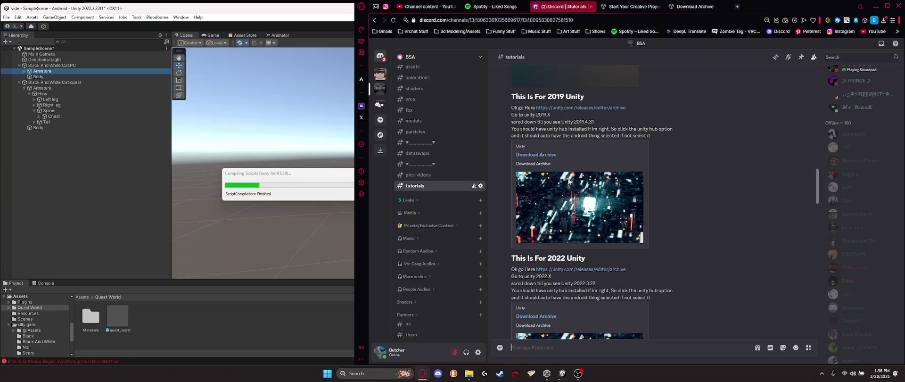
scroll(529, 190, "up", 5)
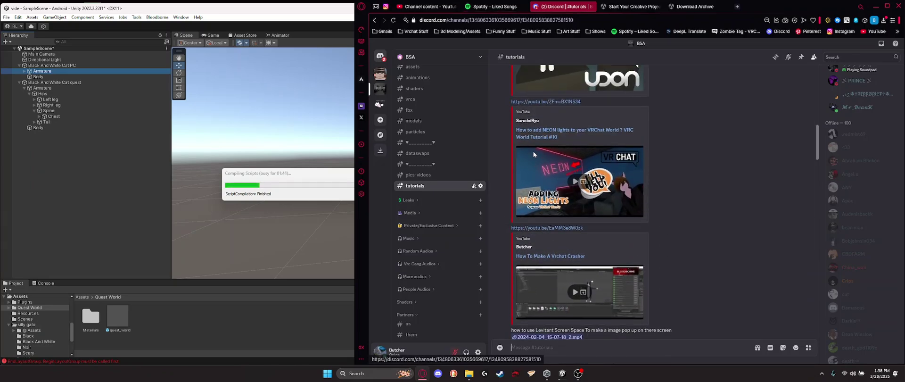
scroll(550, 220, "up", 4)
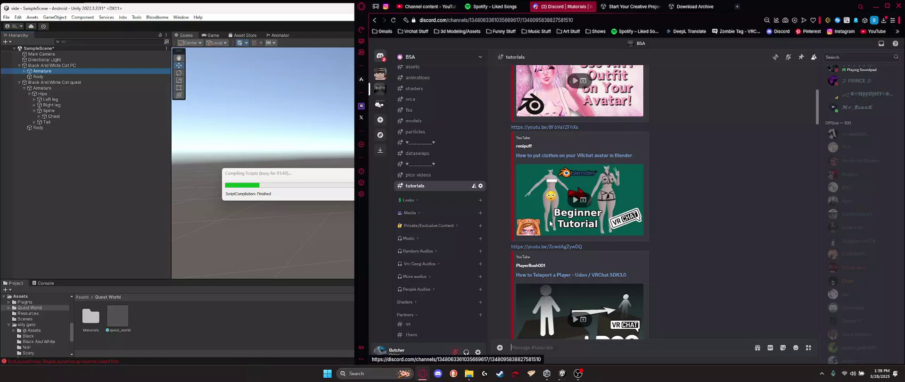
scroll(509, 230, "down", 10)
scroll(507, 239, "down", 10)
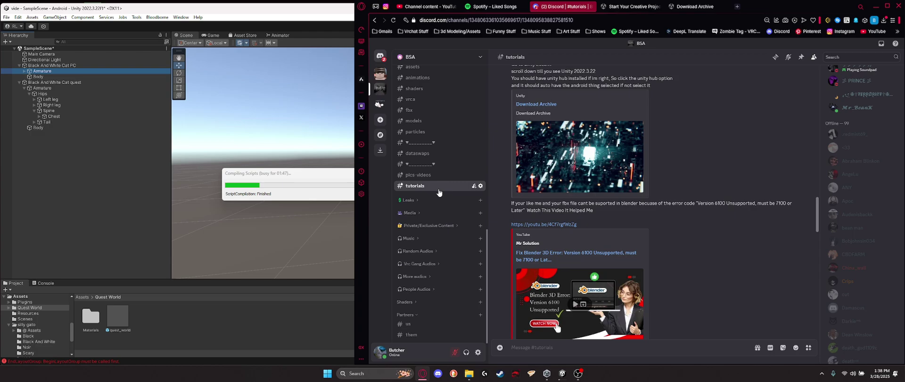
Step: Visit #games, #gameplay and #made-by-you by expanding the Leaks, Media and Music categories
left_click(399, 201)
left_click(415, 209)
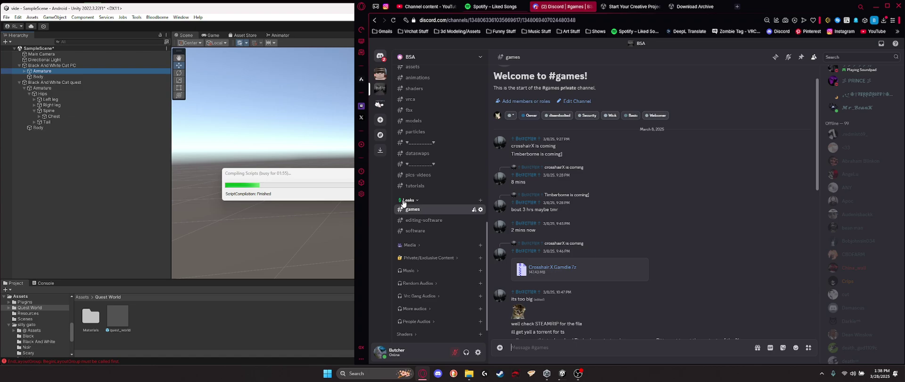
left_click(409, 200)
left_click(420, 225)
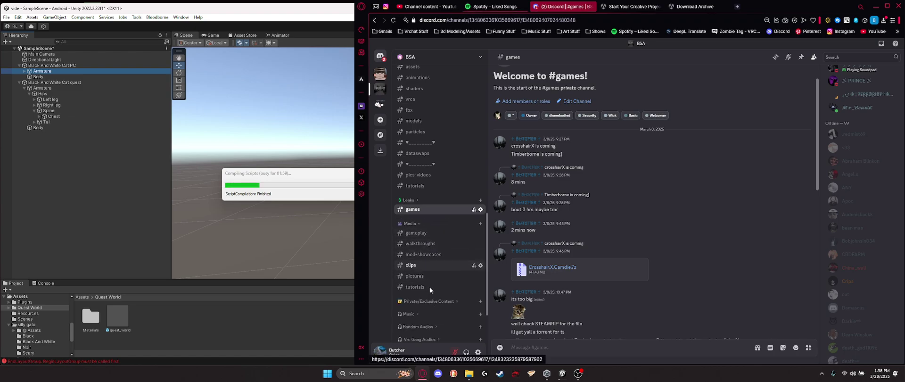
left_click(413, 233)
left_click(410, 213)
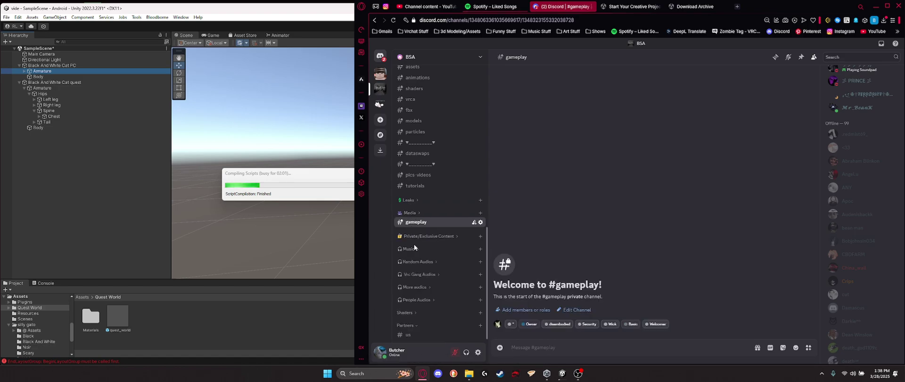
left_click(414, 246)
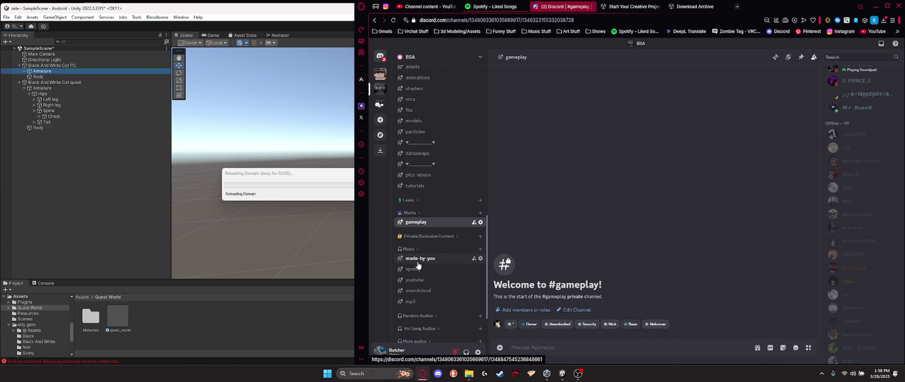
left_click(427, 259)
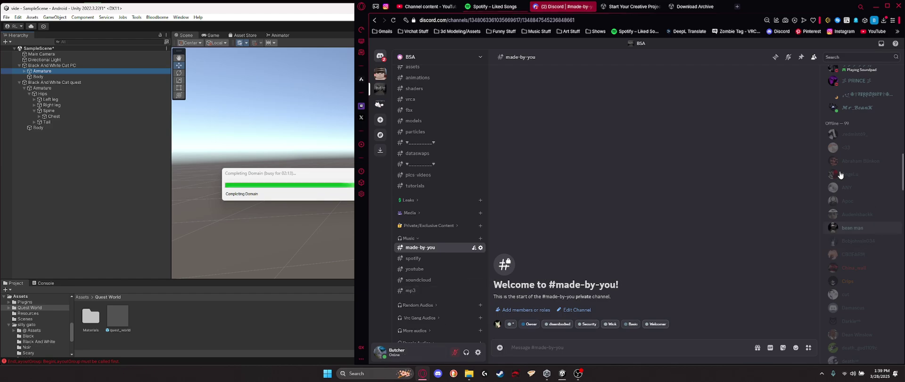
left_click(423, 238)
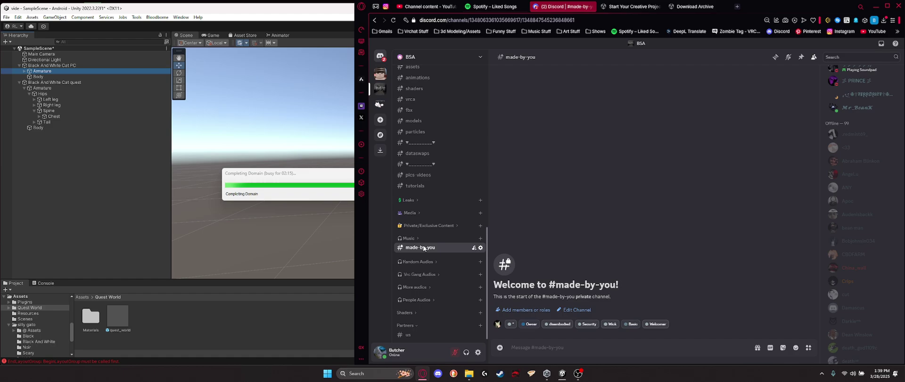
Step: Expand Random Audios and Vrc Gang Audios, closing Music and Random Audios along the way
left_click(424, 265)
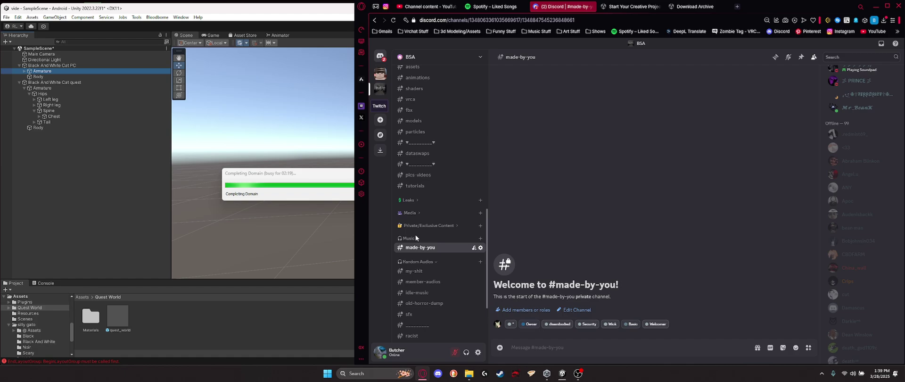
scroll(420, 227, "down", 3)
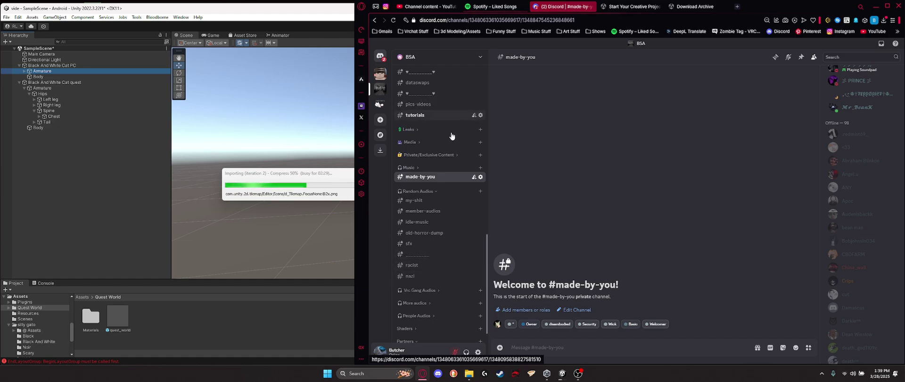
scroll(448, 139, "down", 1)
left_click(410, 141)
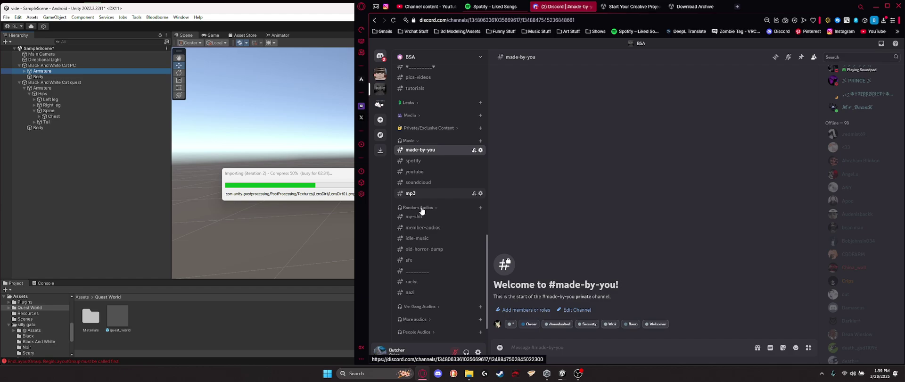
left_click(417, 142)
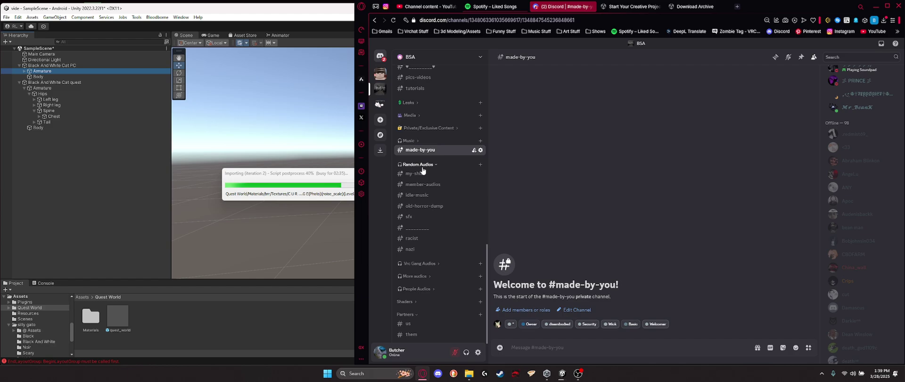
left_click(421, 166)
left_click(427, 264)
scroll(432, 212, "down", 4)
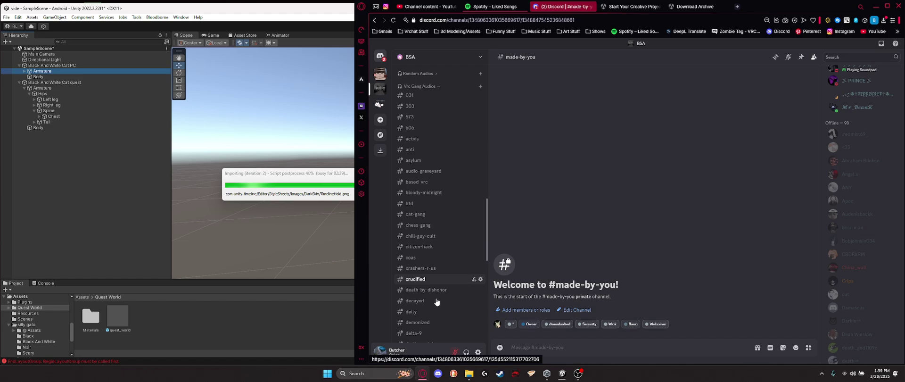
scroll(430, 307, "down", 3)
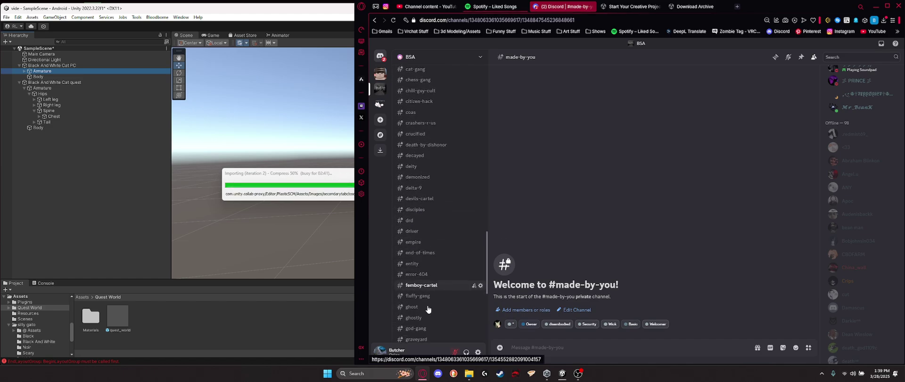
scroll(429, 307, "down", 5)
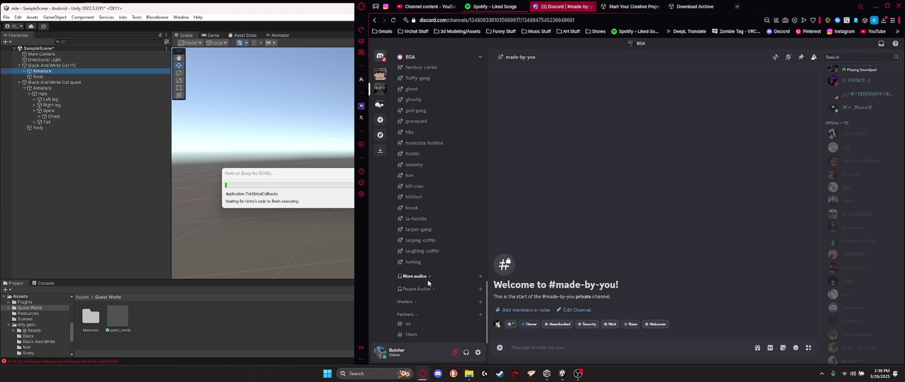
Step: Look through the More audios category, collapse it, and expand People Audios
left_click(423, 278)
scroll(437, 259, "down", 1)
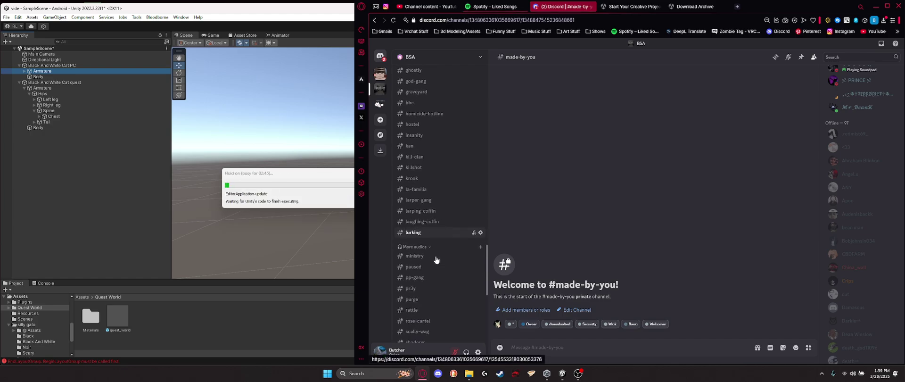
scroll(436, 259, "down", 6)
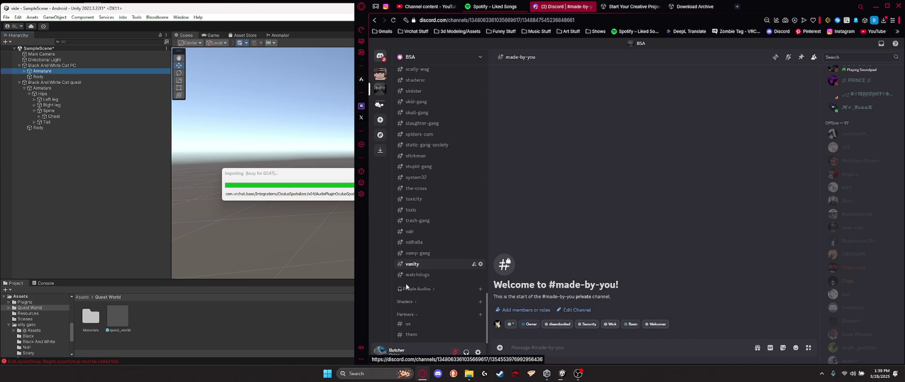
scroll(415, 236, "up", 4)
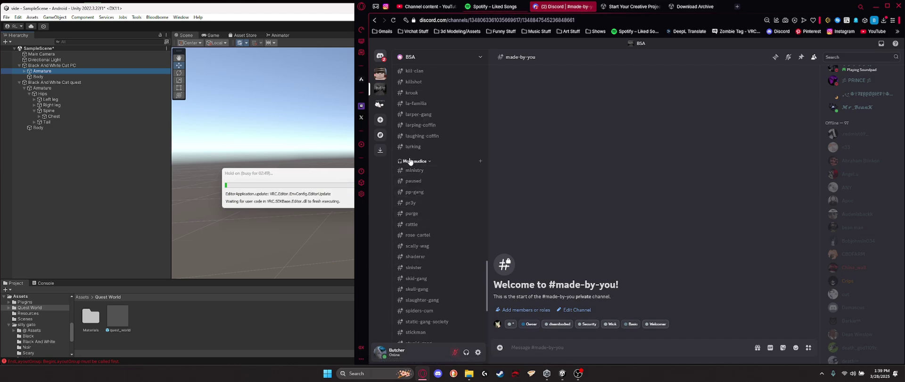
scroll(423, 189, "up", 3)
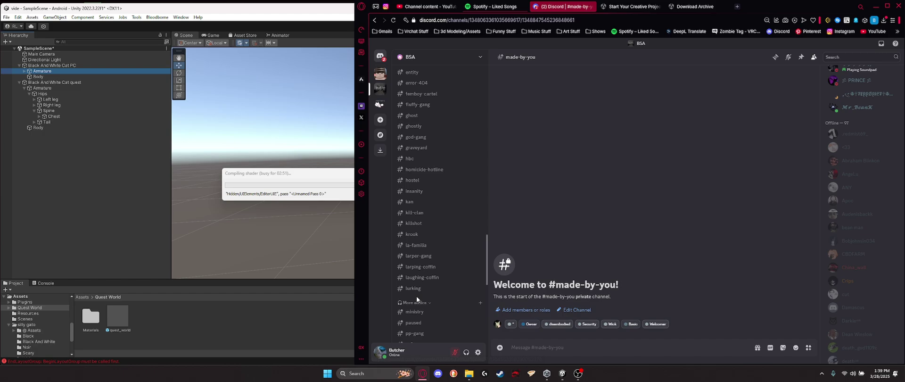
scroll(420, 257, "up", 6)
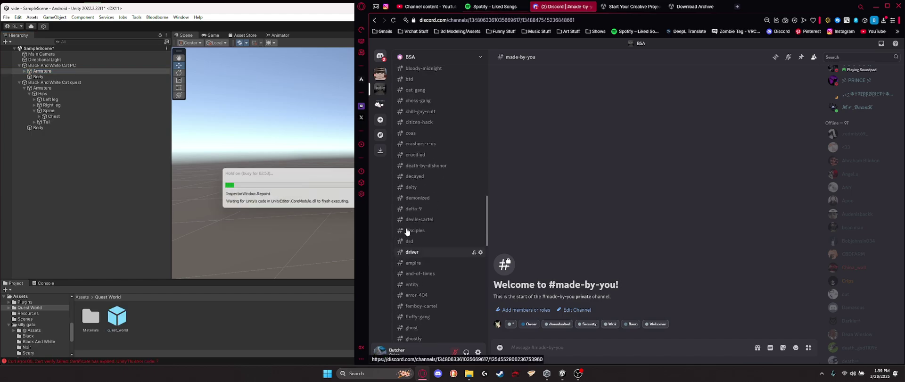
scroll(415, 191, "down", 10)
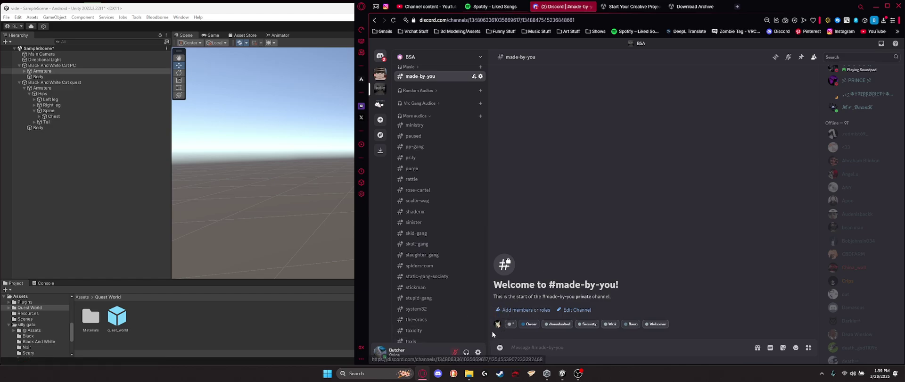
left_click(409, 115)
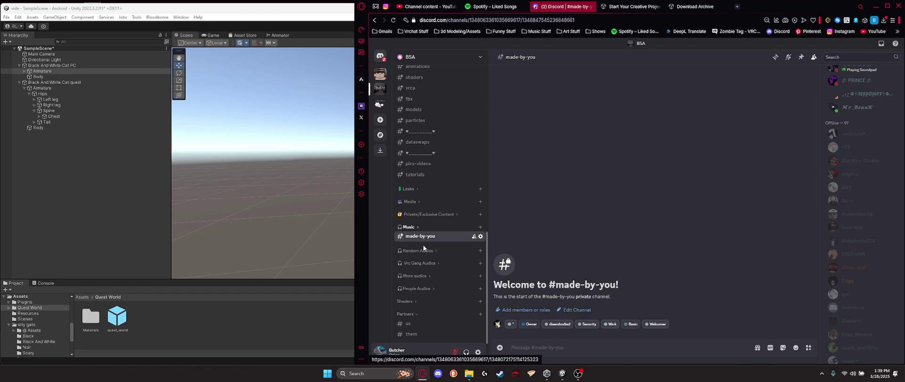
left_click(426, 288)
scroll(433, 331, "down", 3)
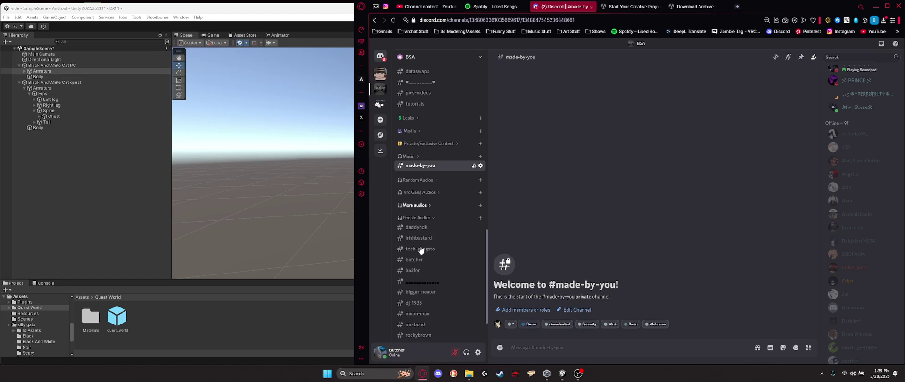
Step: Open the #butcher audio channel and show Discord beside the compiling Unity editor
left_click(422, 260)
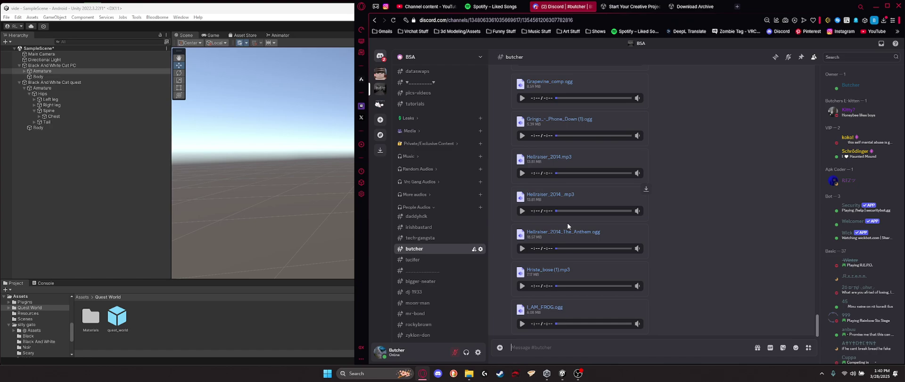
scroll(568, 226, "up", 15)
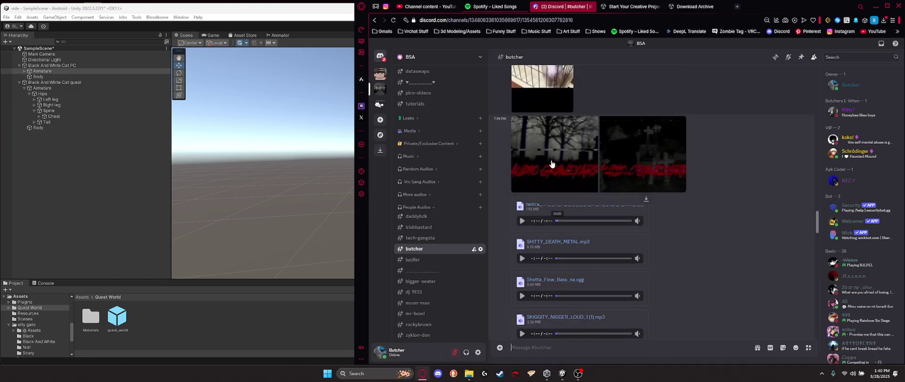
scroll(552, 163, "up", 6)
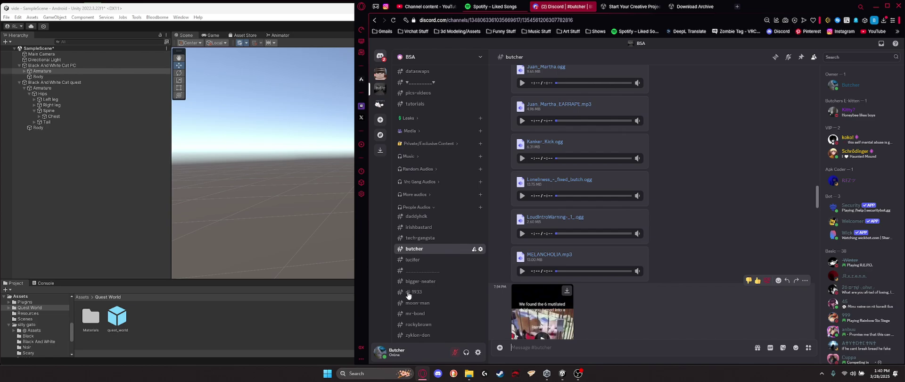
left_click(320, 324)
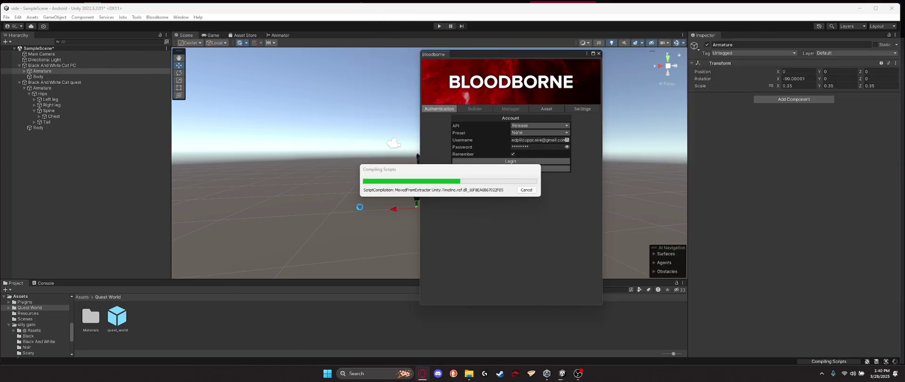
left_click(417, 373)
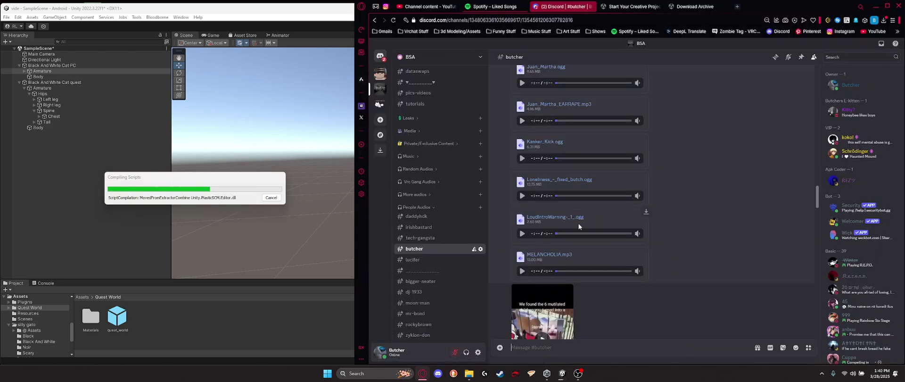
scroll(427, 314, "down", 2)
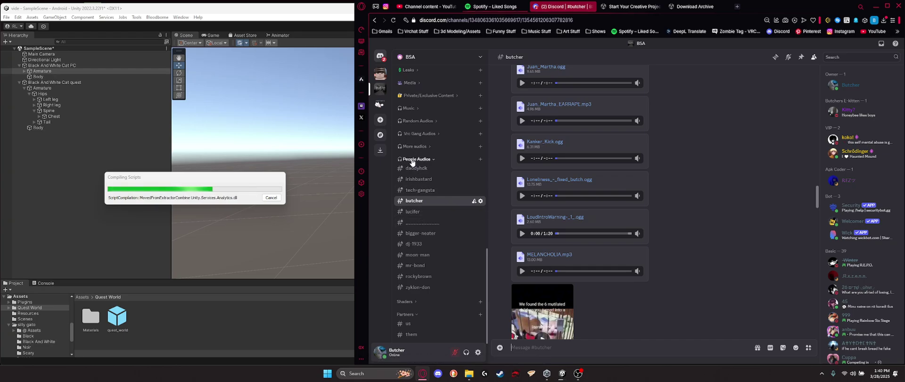
scroll(424, 170, "up", 6)
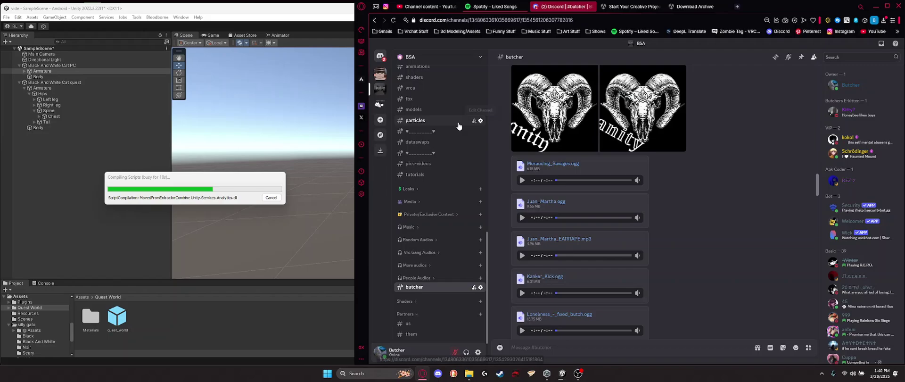
scroll(448, 184, "up", 3)
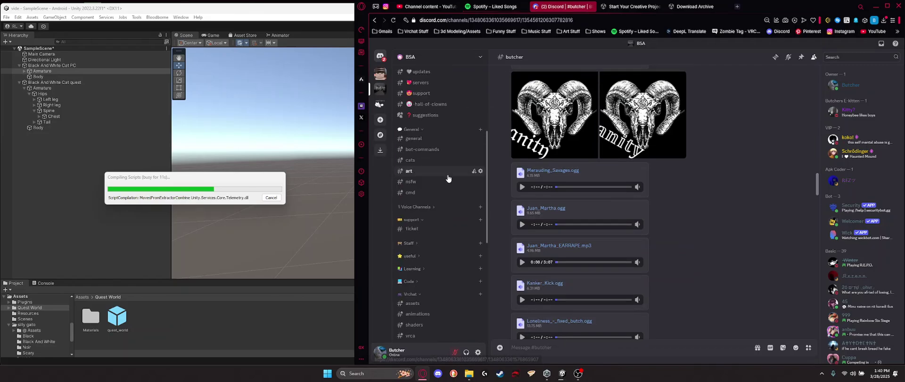
Step: Open the BSA server's #general channel in Discord and scroll through its messages
left_click(415, 140)
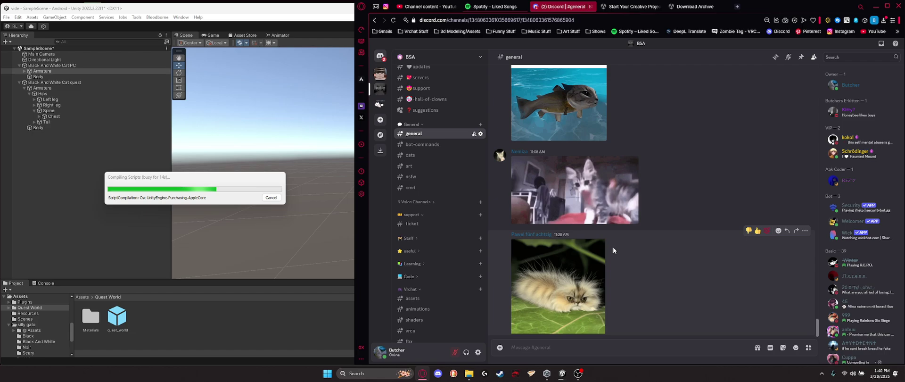
scroll(556, 220, "up", 5)
scroll(609, 288, "down", 5)
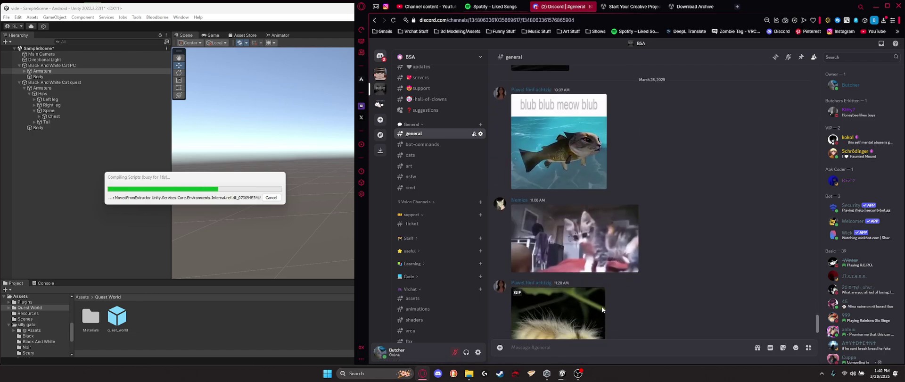
scroll(448, 123, "up", 3)
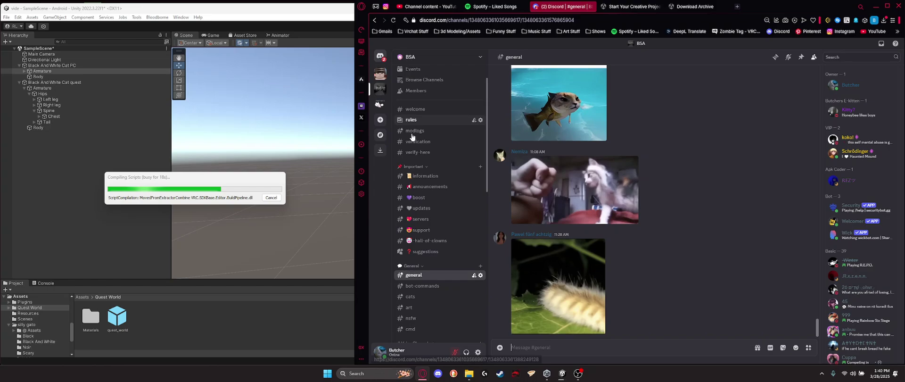
Step: Collapse the Important category and drag Unity's compile progress window toward the scene
left_click(415, 167)
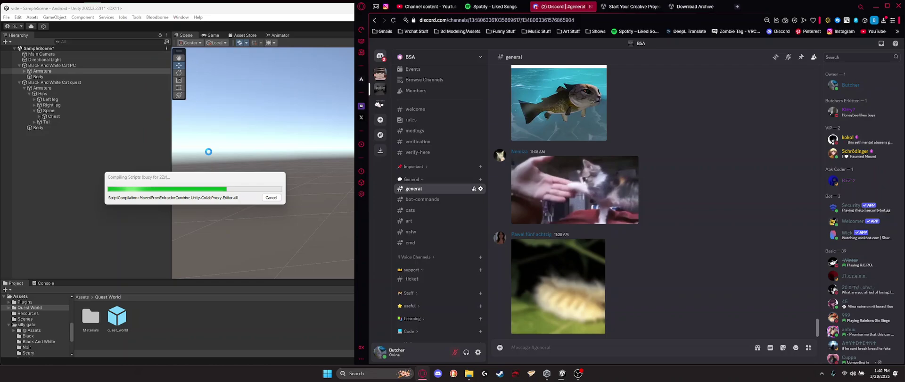
left_click_drag(211, 179, 311, 172)
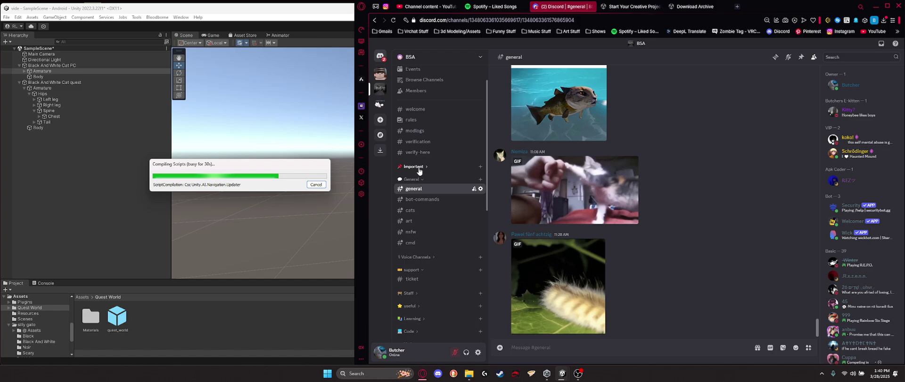
scroll(407, 199, "down", 3)
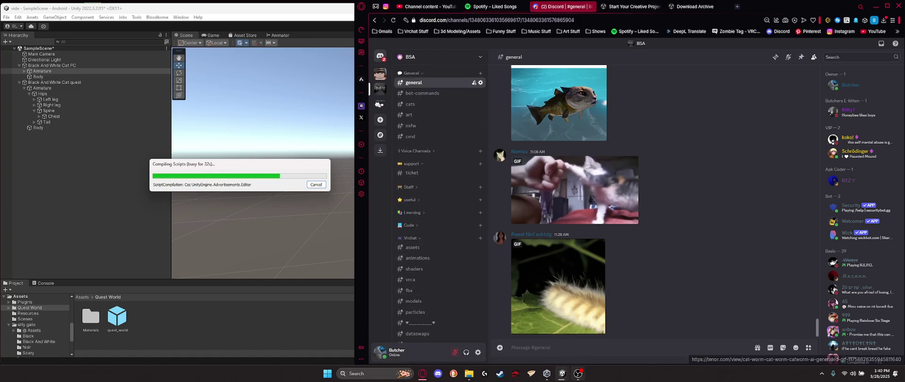
mouse_move(577, 373)
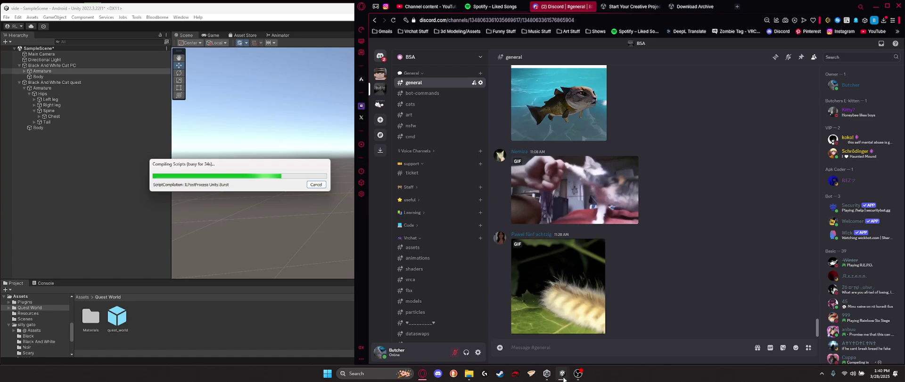
Step: Bring Unity Editor to the front, move the Compiling Scripts window aside, and open Windows Search
left_click(579, 351)
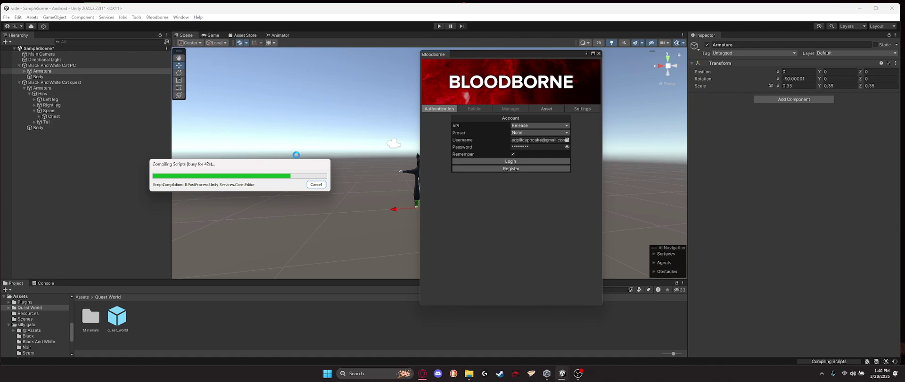
left_click_drag(286, 165, 550, 134)
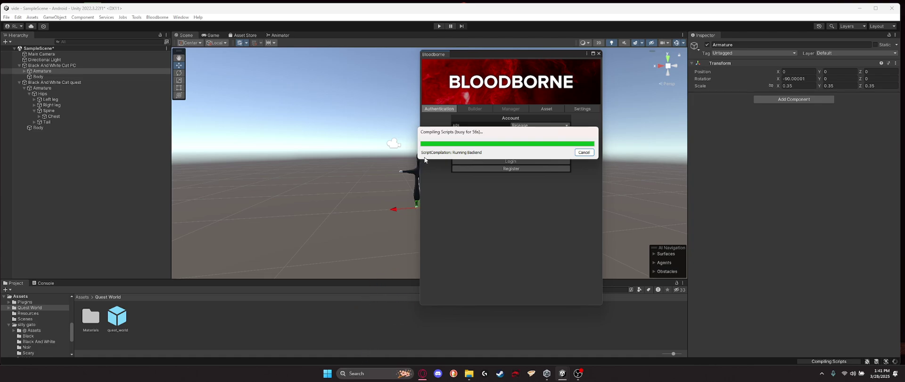
left_click_drag(419, 135, 241, 109)
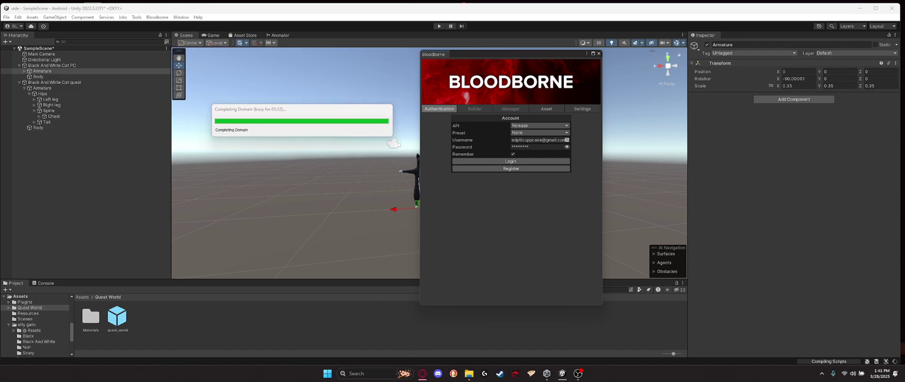
left_click(339, 373)
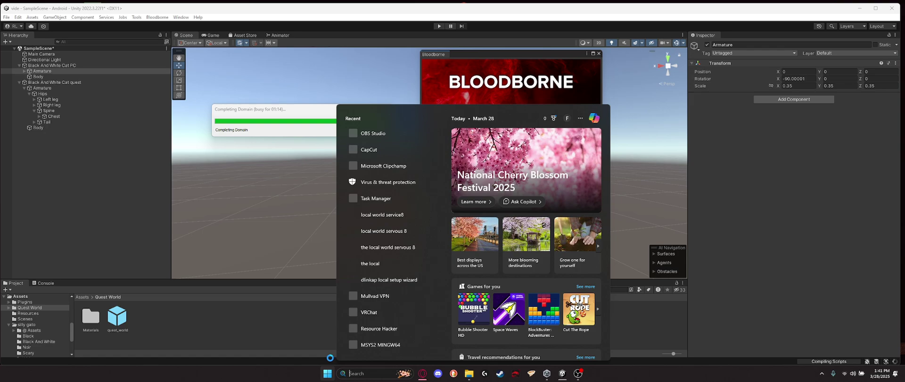
Step: Switch back to Discord, open #tutorials, and scroll through its VRChat avatar YouTube links
left_click(424, 375)
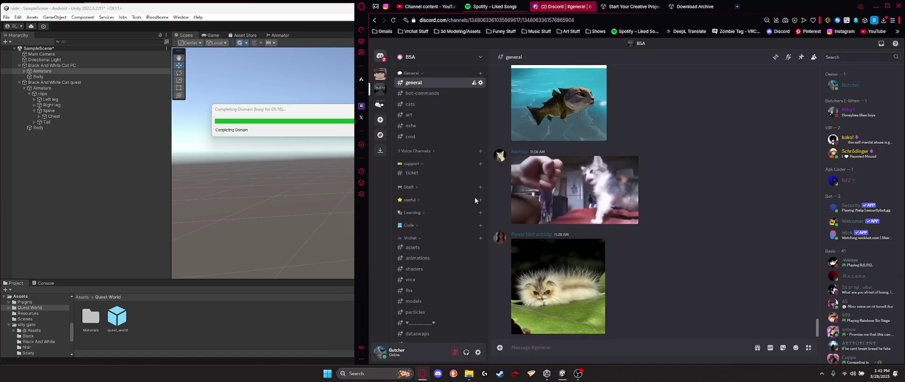
scroll(449, 217, "down", 2)
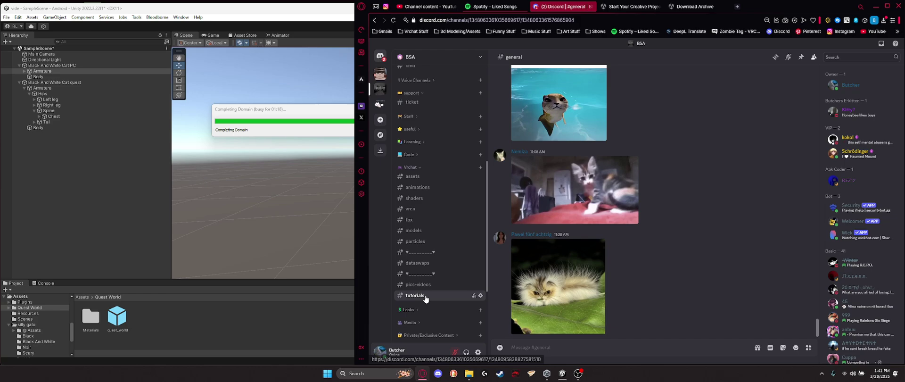
left_click(415, 295)
scroll(692, 293, "up", 5)
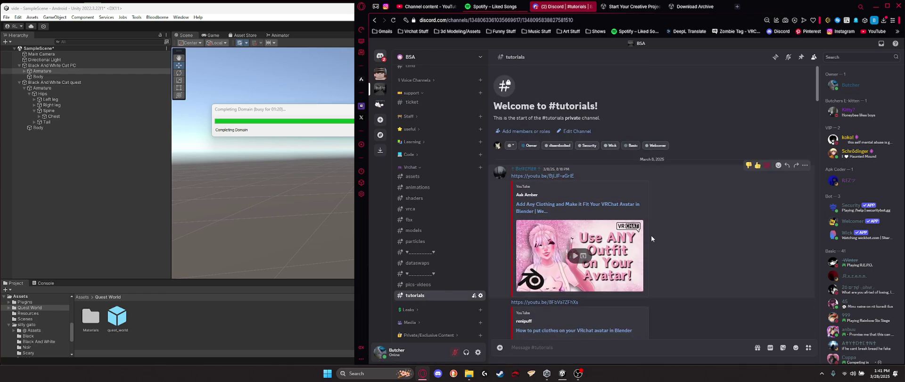
scroll(557, 189, "down", 4)
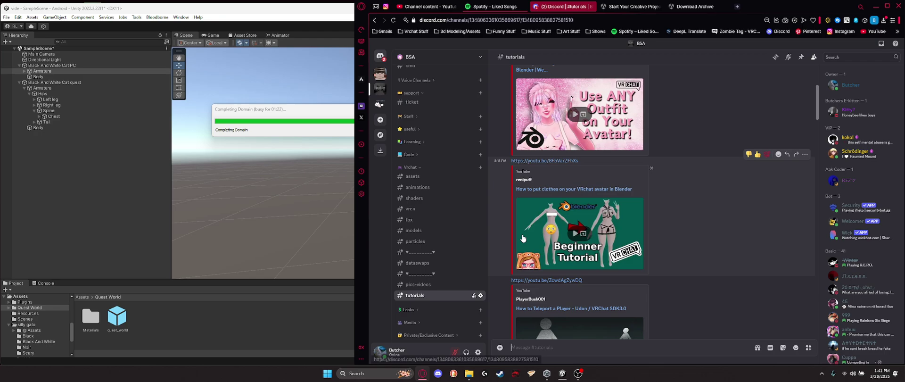
scroll(537, 222, "down", 2)
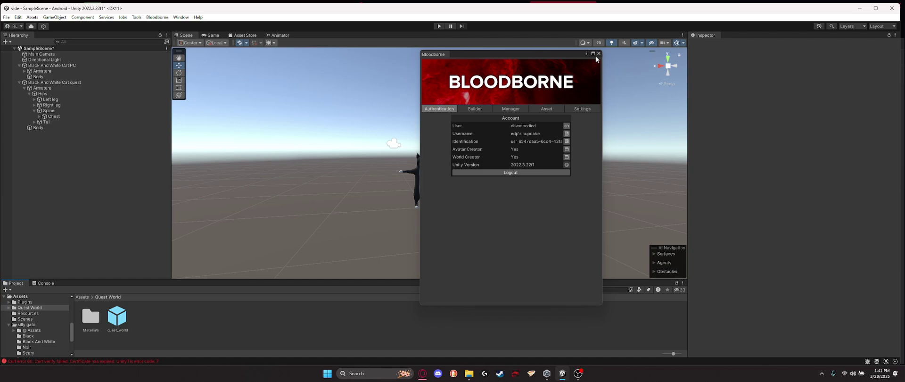
Step: In the Bloodborne Builder tab, set Selected Avatar to Black And White Cat quest
left_click(475, 108)
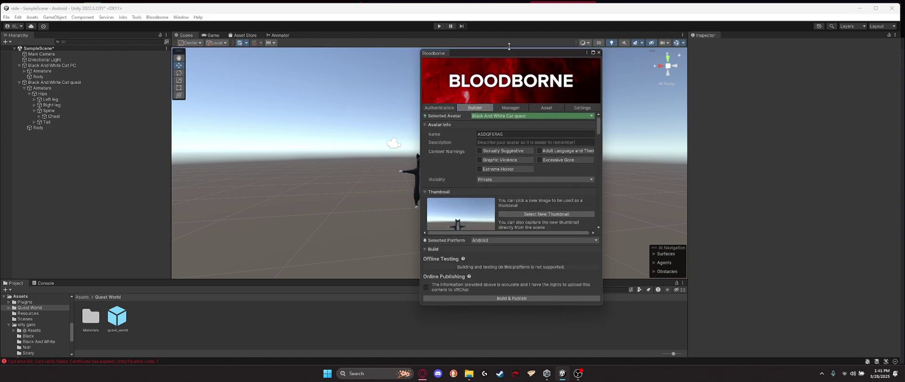
left_click(487, 114)
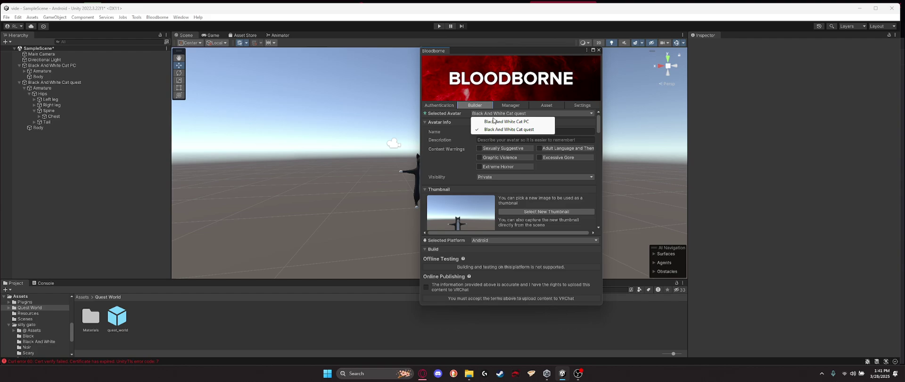
left_click(503, 131)
scroll(517, 135, "down", 3)
scroll(522, 170, "down", 2)
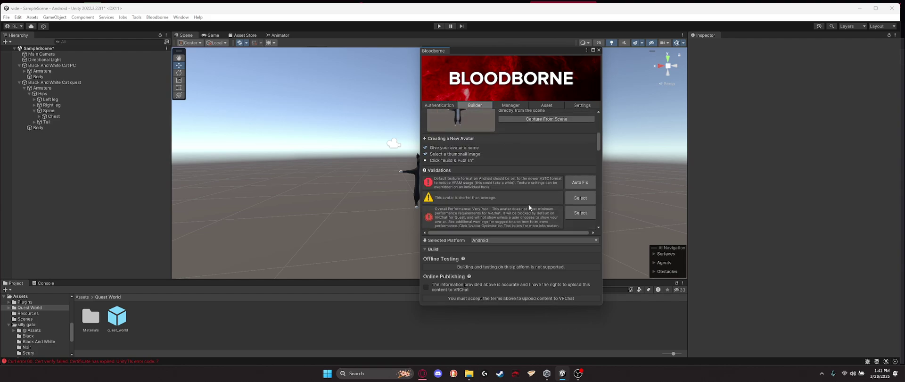
Step: Auto-fix the Android texture-format warning and review the remaining validation errors
left_click(576, 183)
scroll(494, 190, "down", 2)
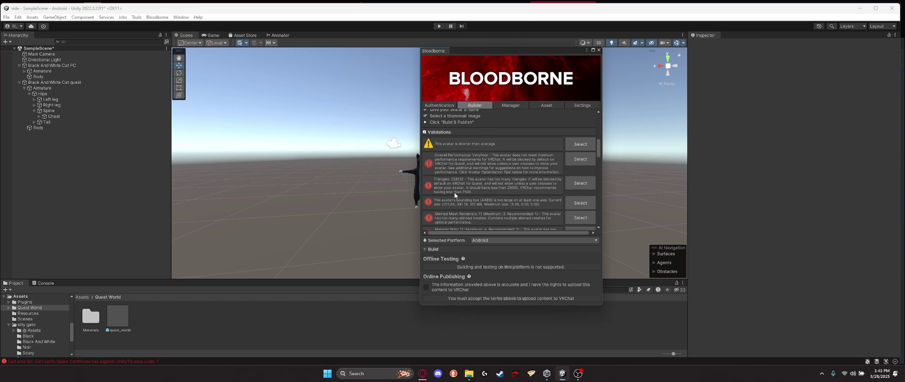
scroll(454, 191, "down", 2)
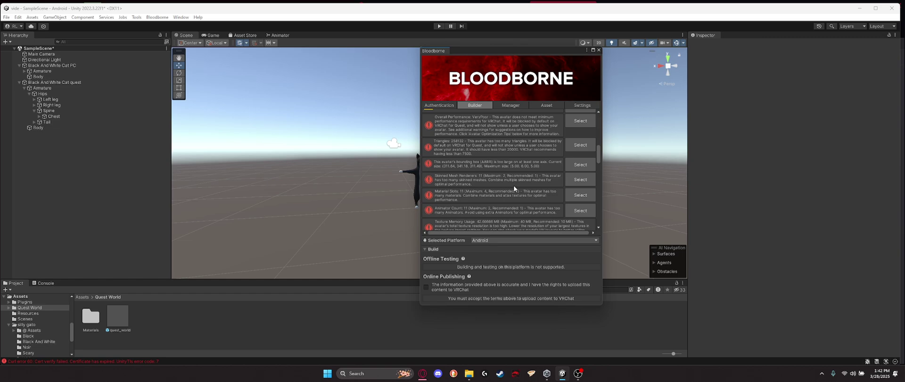
scroll(514, 185, "down", 3)
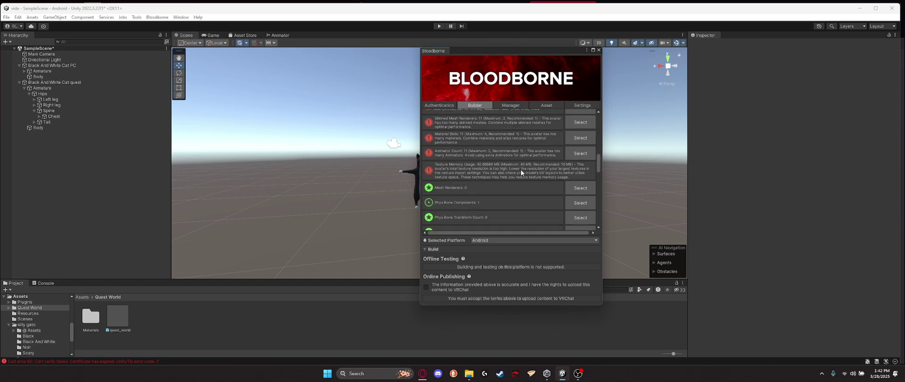
scroll(509, 184, "up", 4)
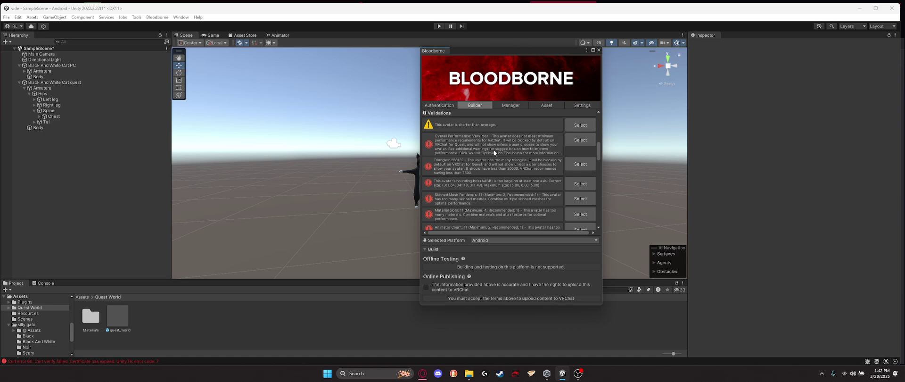
Step: Expand Chest, Neck and Head in the Hierarchy, tick the upload-info confirmation, and select quest_world
left_click(39, 116)
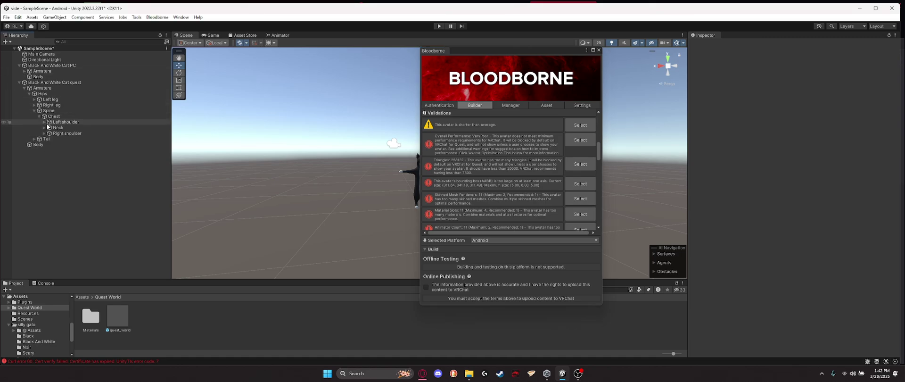
left_click(44, 128)
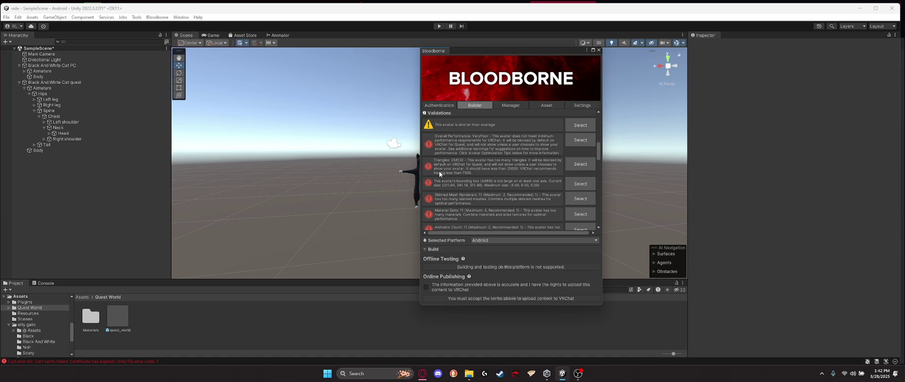
left_click(426, 287)
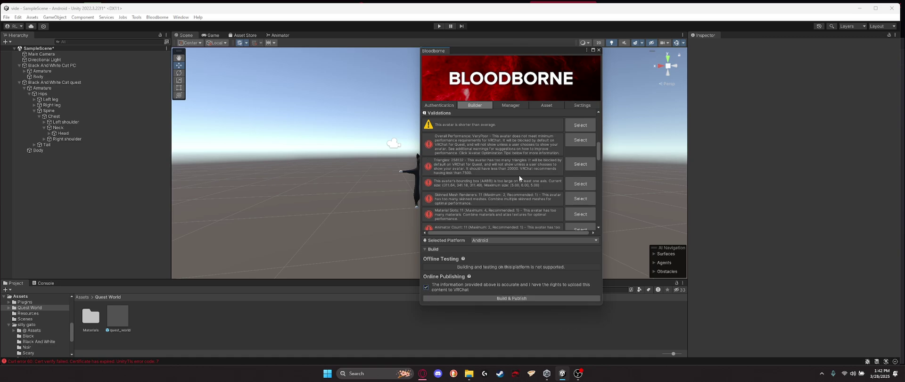
left_click(49, 133)
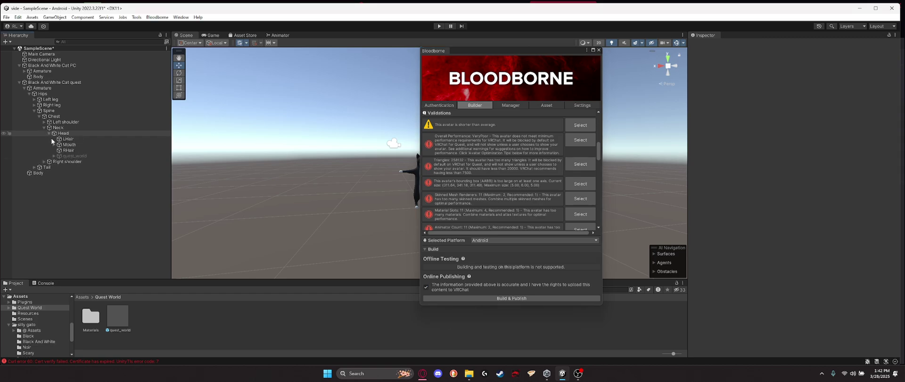
left_click(54, 156)
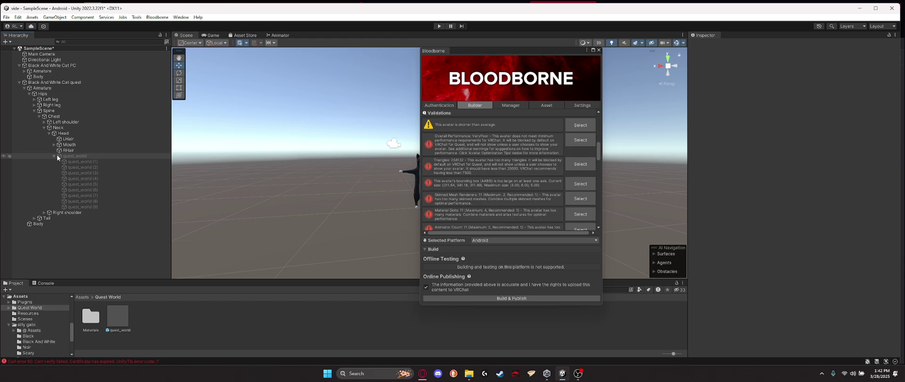
left_click(54, 155)
left_click(66, 156)
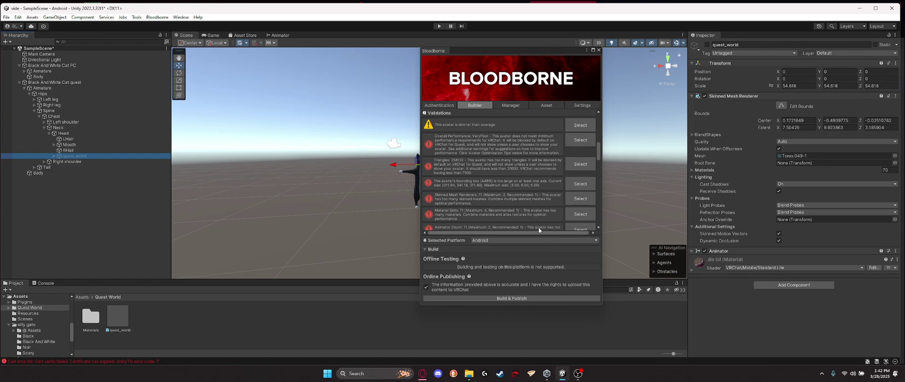
Step: Expand quest_world, check its copies quest_world (1) through (9), then reselect the parent quest_world
left_click(460, 141)
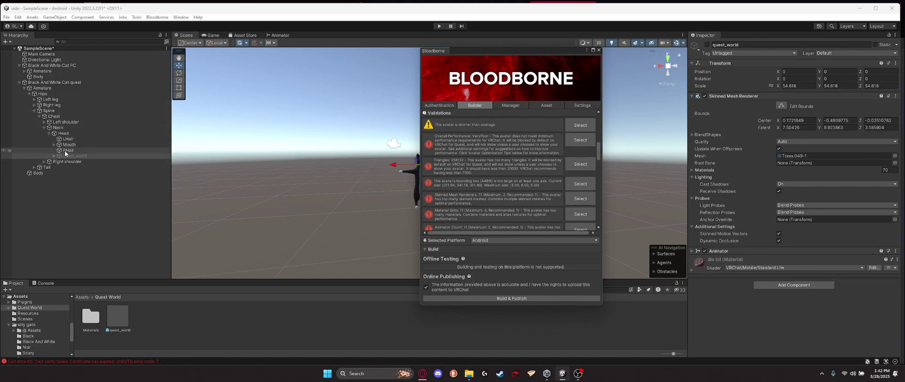
left_click(25, 72)
left_click(25, 71)
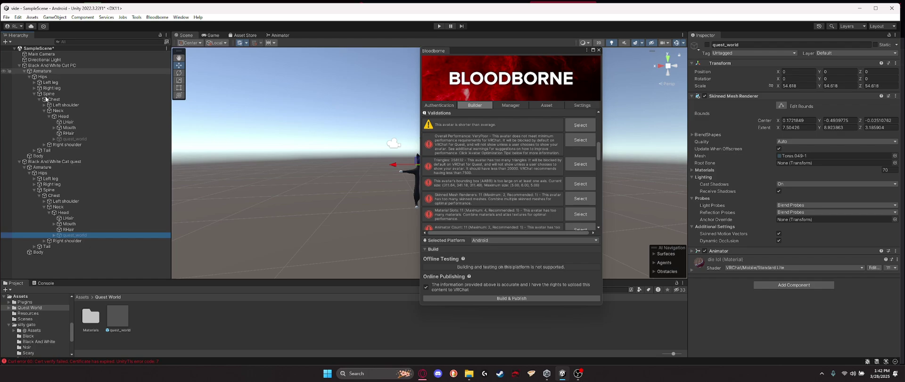
left_click(24, 71)
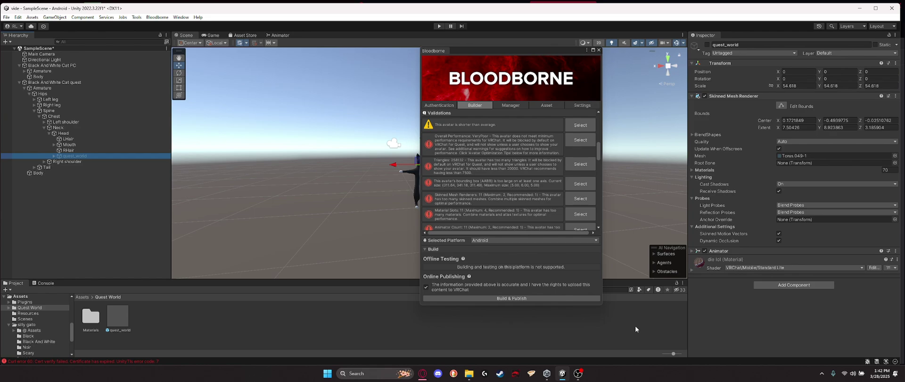
left_click(54, 157)
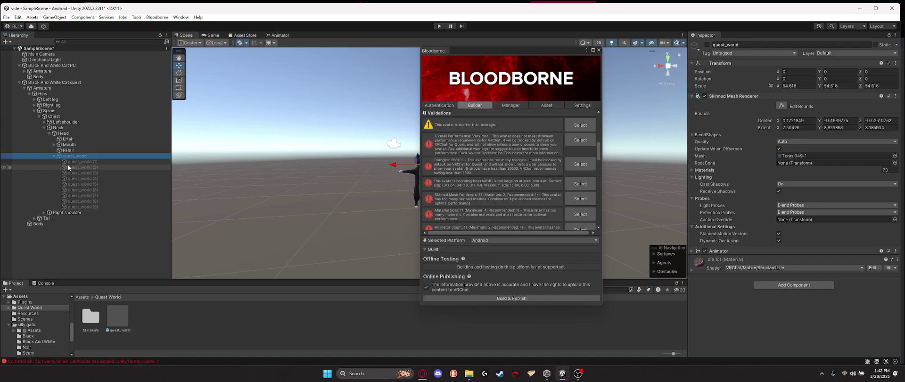
left_click(71, 161)
left_click(81, 208)
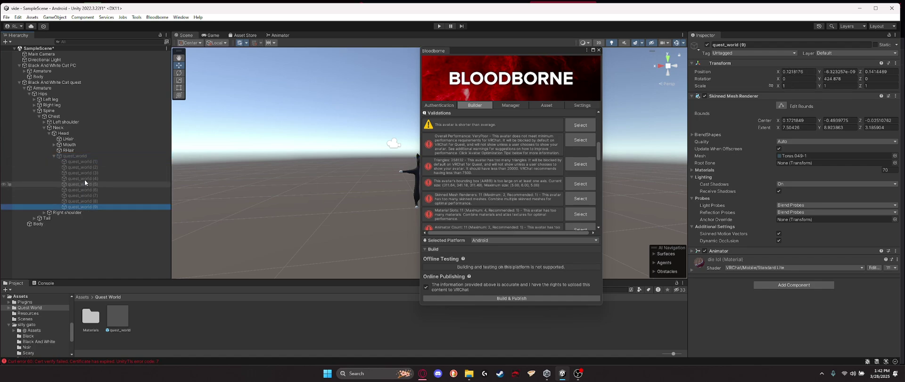
left_click(49, 157)
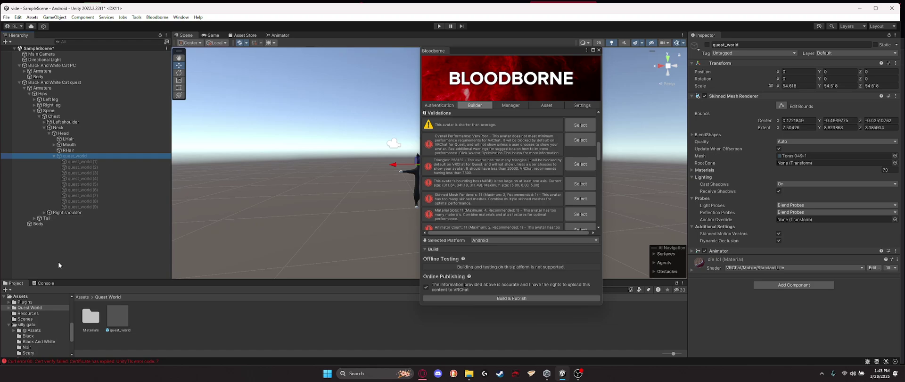
Step: Frame quest_world in the Scene view and scroll through the builder's upload details and validations
key("f")
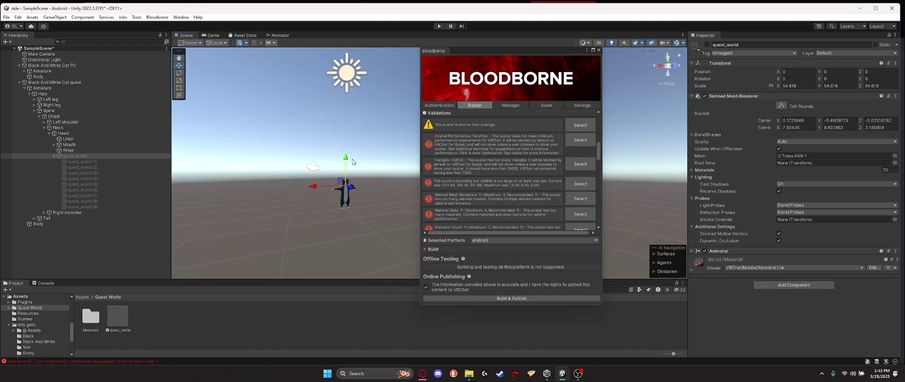
scroll(461, 121, "down", 6)
scroll(491, 174, "up", 2)
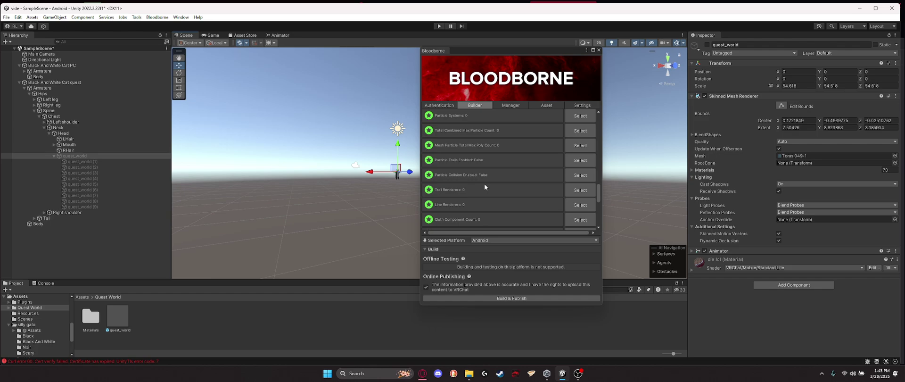
scroll(500, 174, "up", 6)
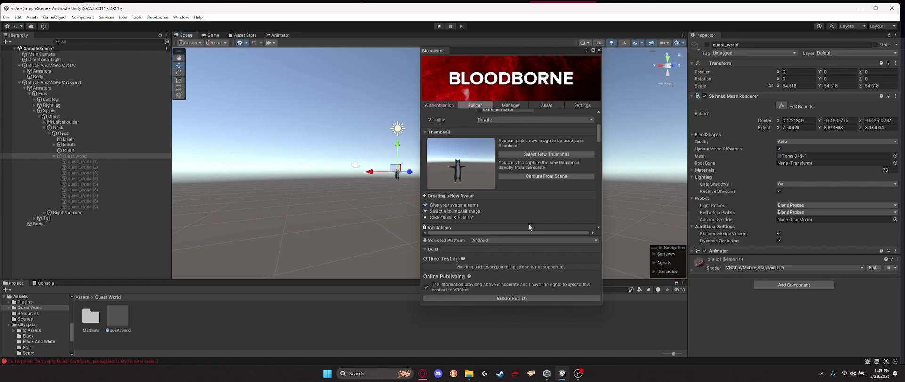
scroll(526, 198, "up", 3)
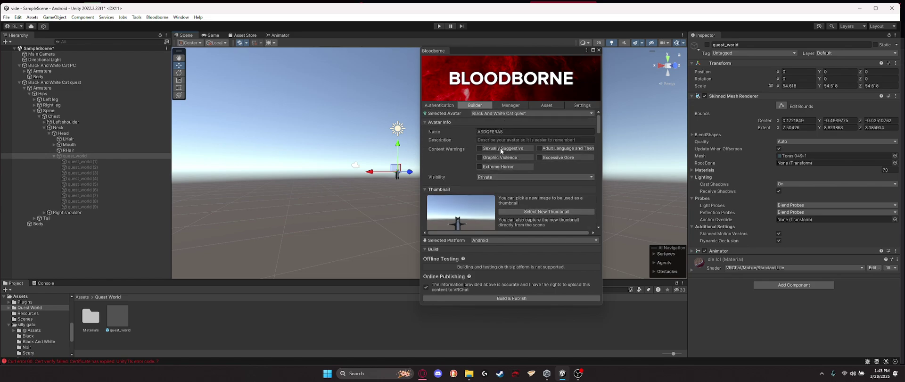
Step: Set the builder's Selected Avatar to Black And White Cat PC and select Black And White Cat quest in the Hierarchy
left_click(498, 106)
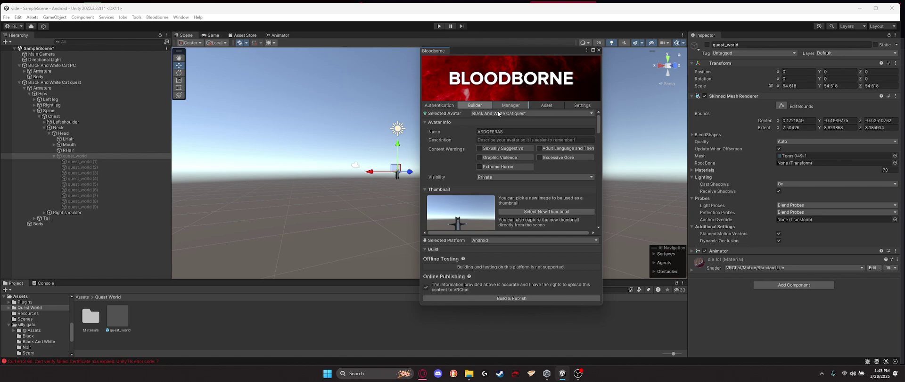
left_click(469, 105)
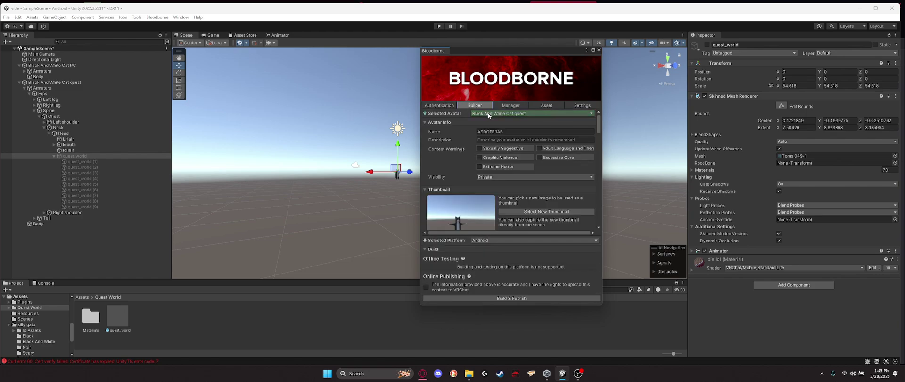
left_click(488, 113)
left_click(491, 122)
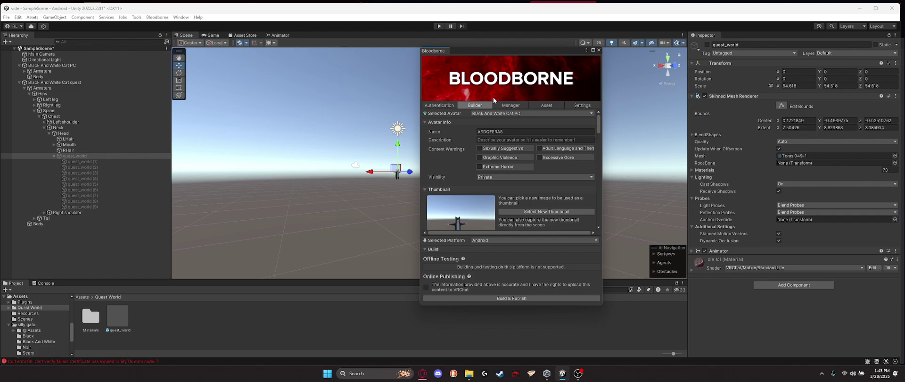
left_click(67, 82)
scroll(737, 283, "down", 6)
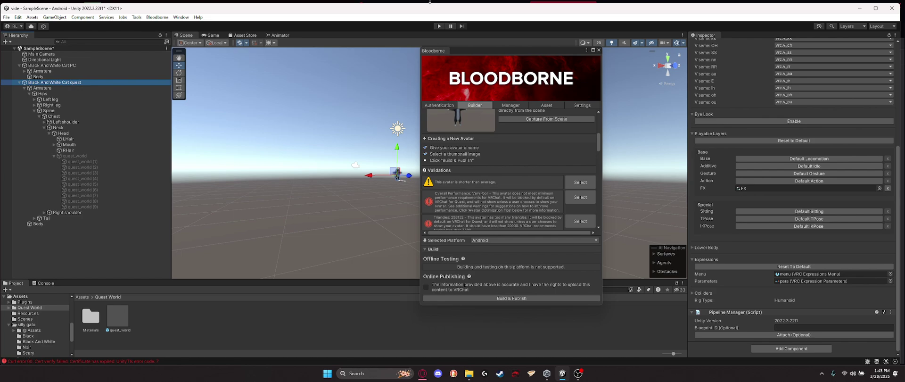
scroll(499, 216, "up", 5)
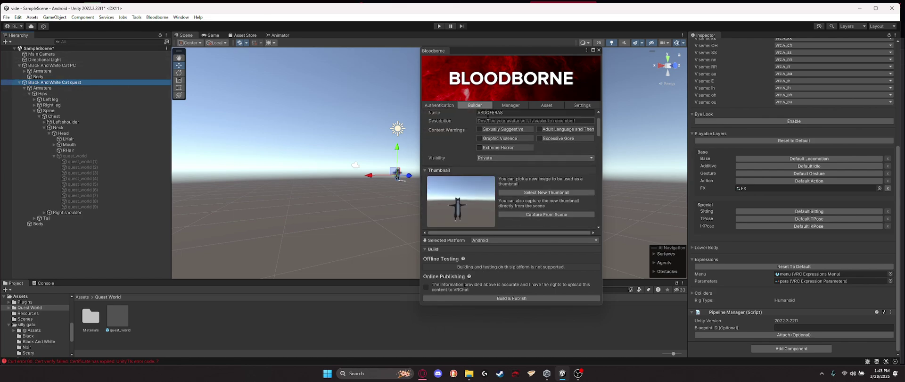
left_click(46, 66)
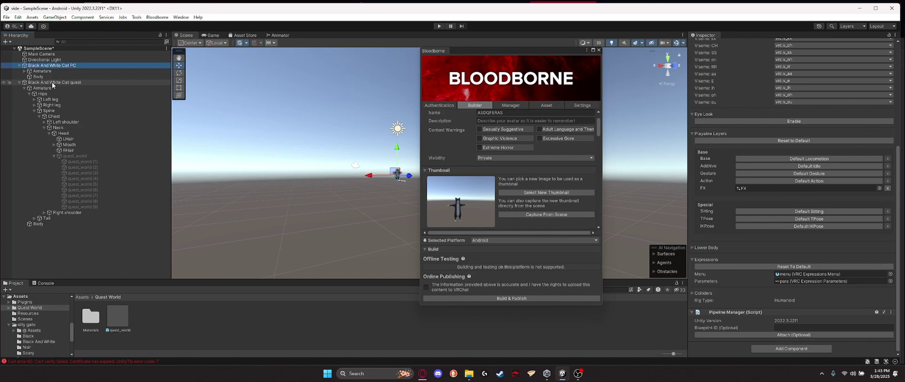
left_click(800, 329)
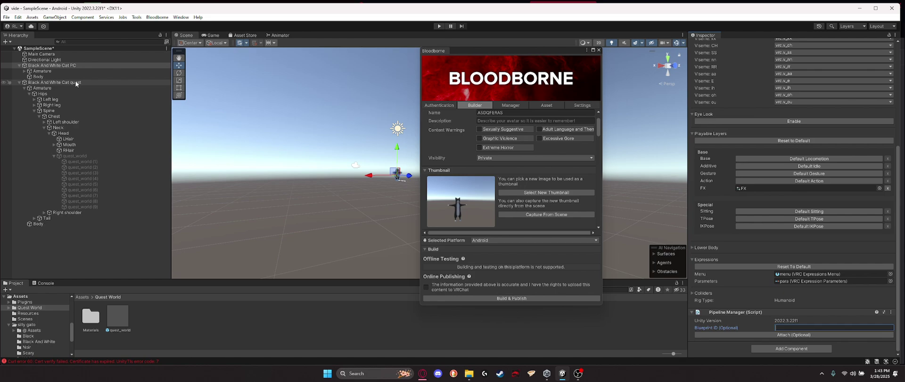
left_click(76, 83)
left_click(795, 328)
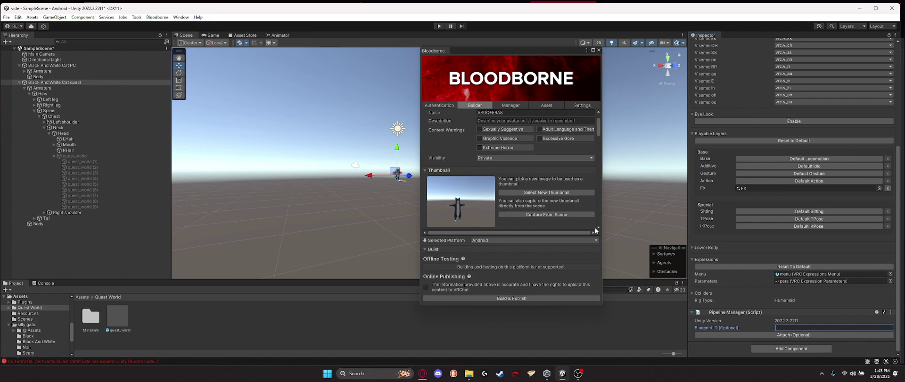
scroll(596, 230, "down", 8)
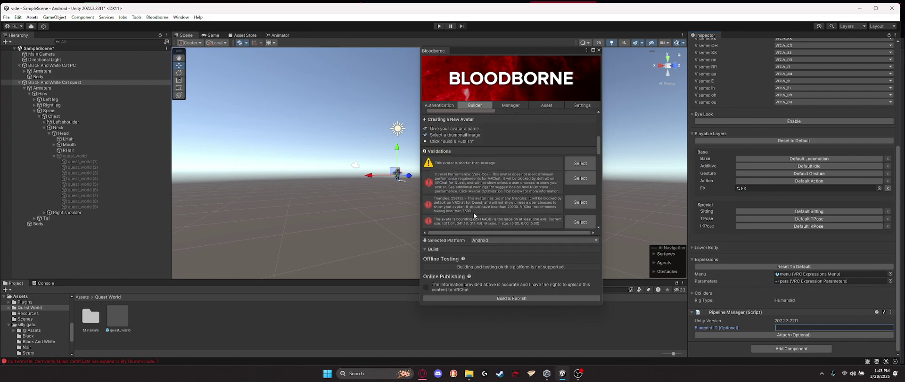
left_click(436, 165)
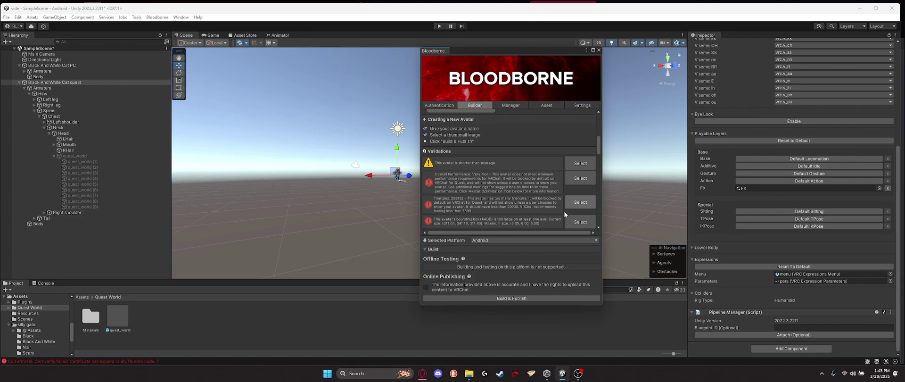
mouse_move(580, 375)
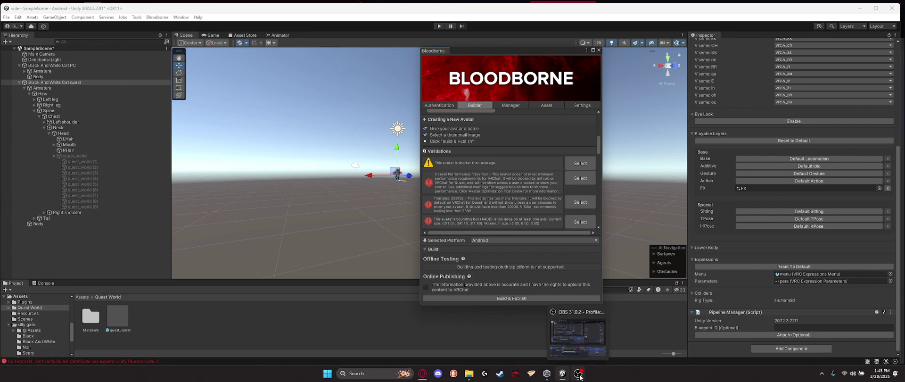
Step: Open the BSA server's #general channel in Discord, then return to Unity Editor
left_click(423, 373)
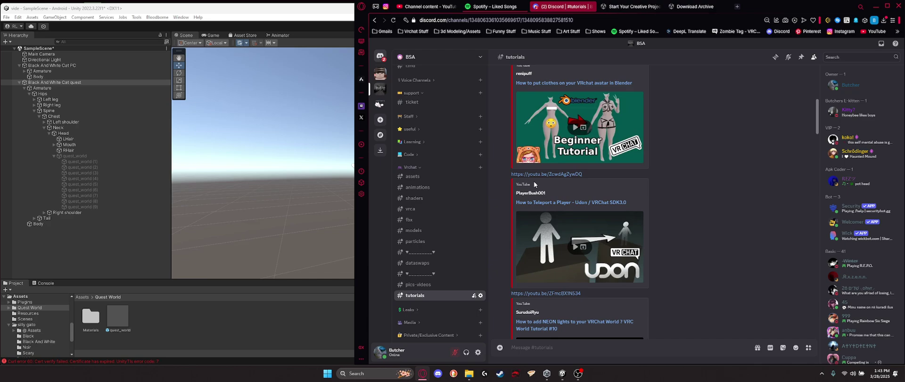
scroll(416, 102, "up", 5)
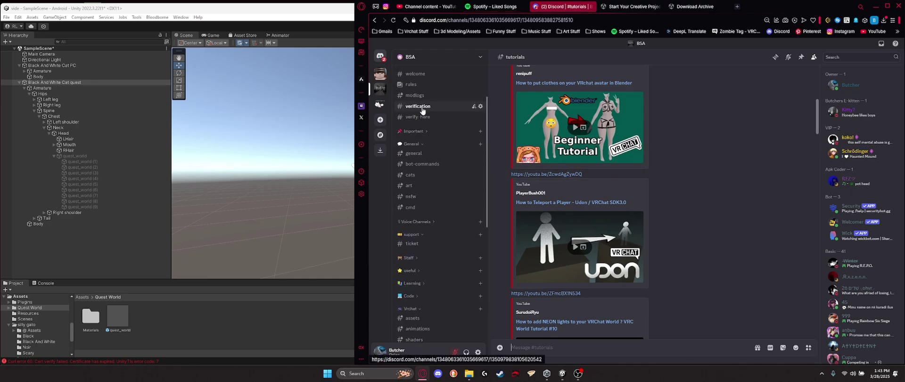
left_click(414, 154)
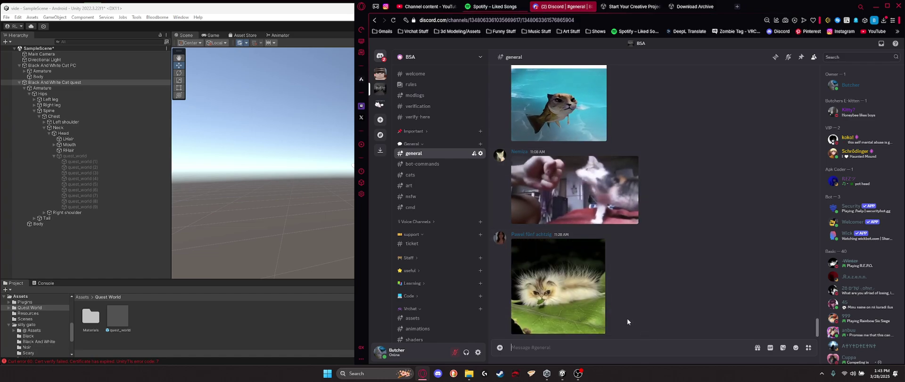
left_click(547, 373)
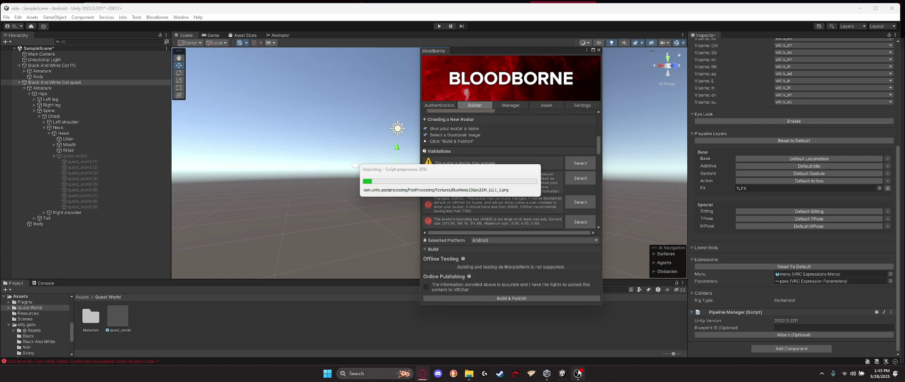
Step: Bring the OBS Studio window in front of Unity Editor
mouse_move(579, 373)
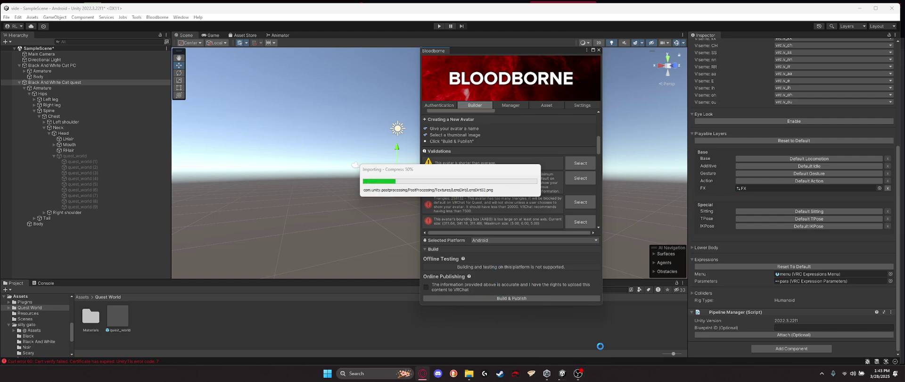
left_click(580, 378)
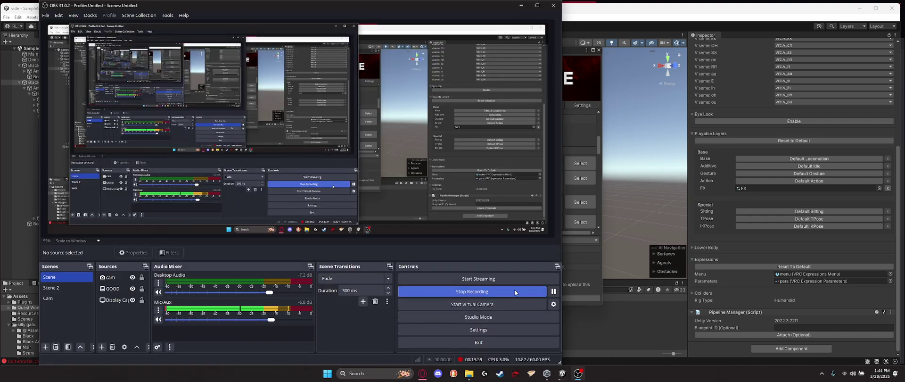